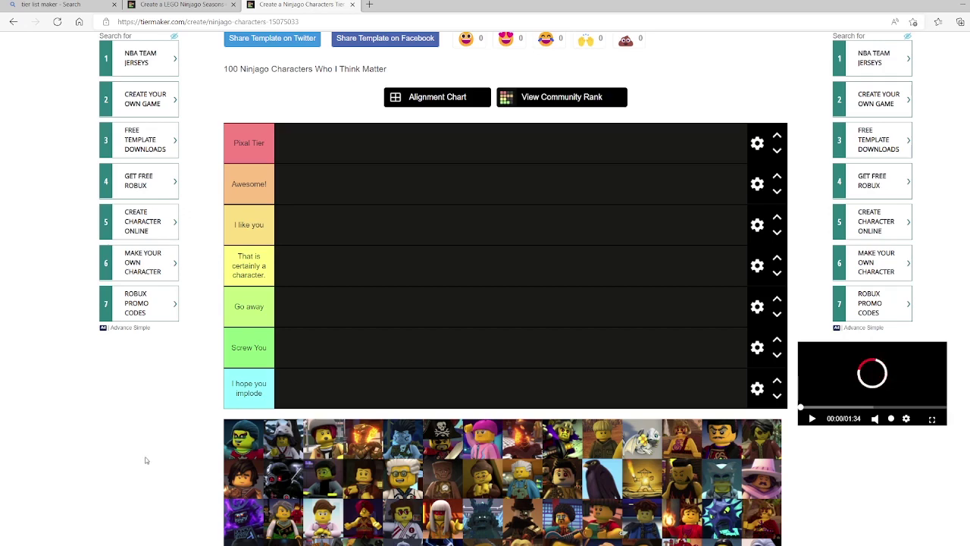
Step: Copy the yellow tier's wording into the green label, replacing 'Go away' with 'That is certainly a Character'
scroll(172, 439, "down", 3)
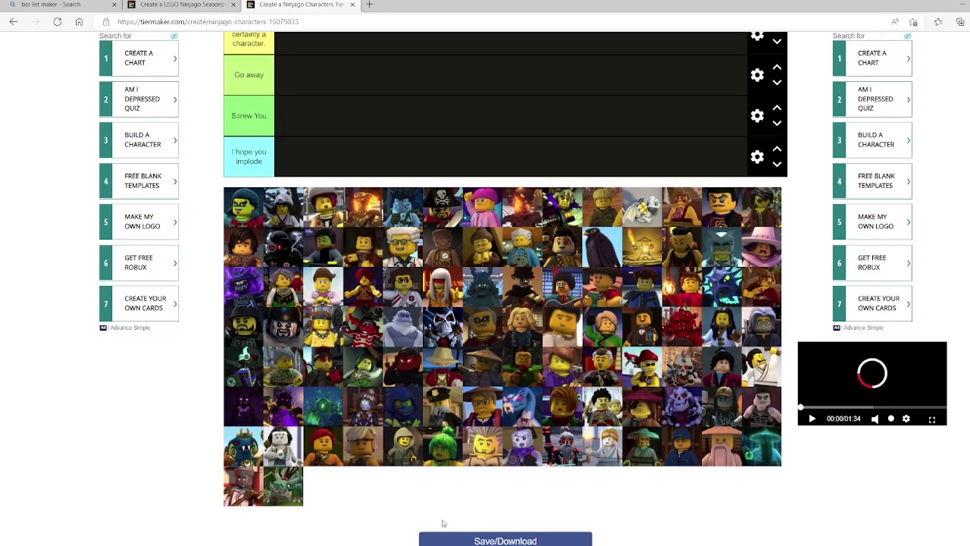
scroll(366, 502, "up", 4)
scroll(172, 478, "down", 1)
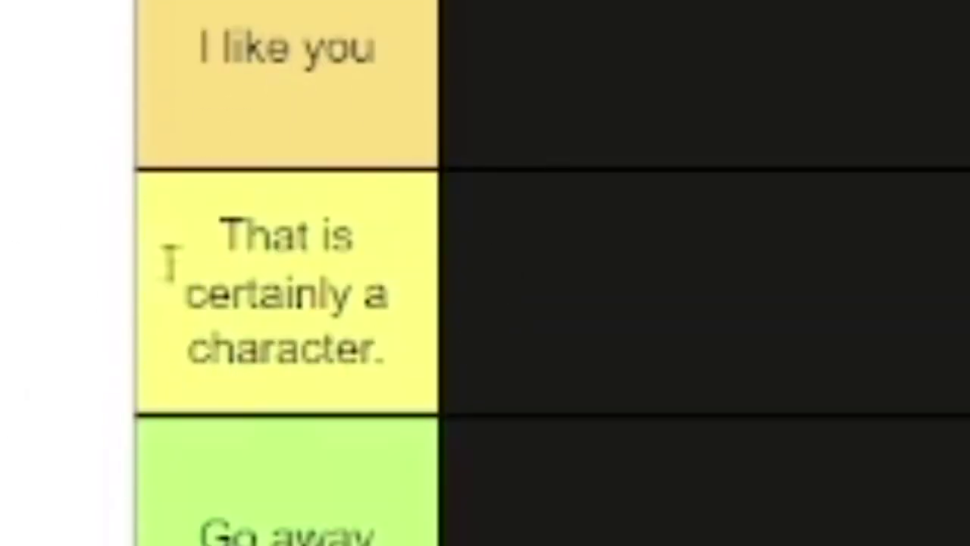
scroll(174, 297, "down", 4)
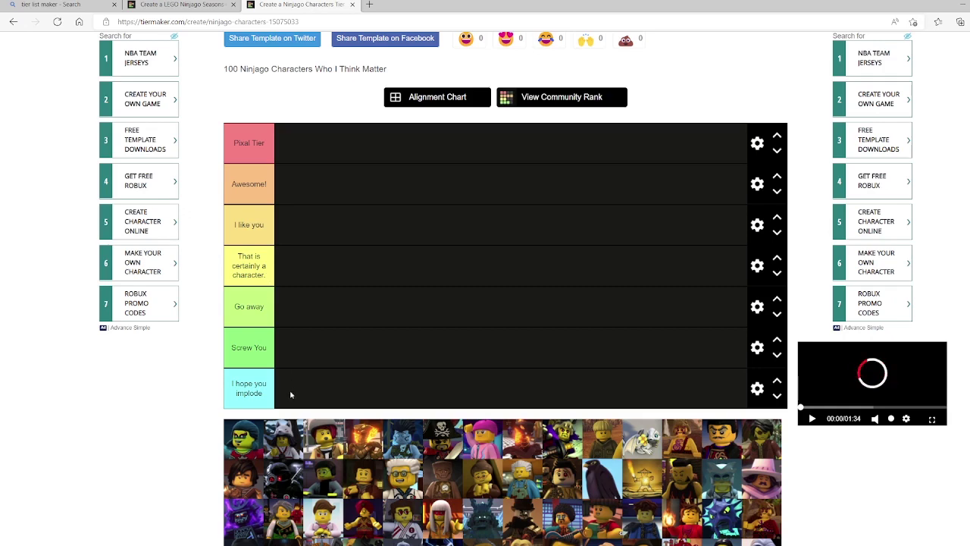
left_click_drag(266, 307, 234, 306)
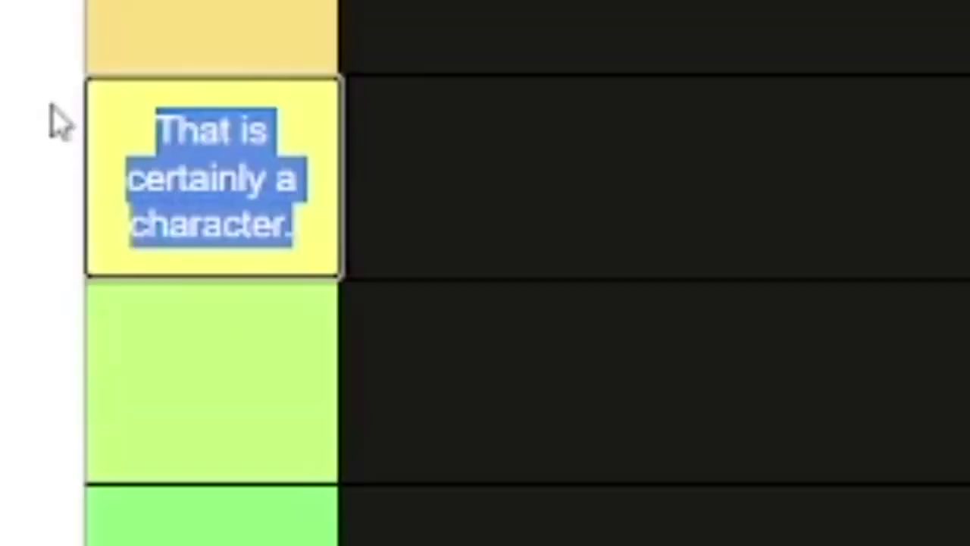
left_click(216, 354)
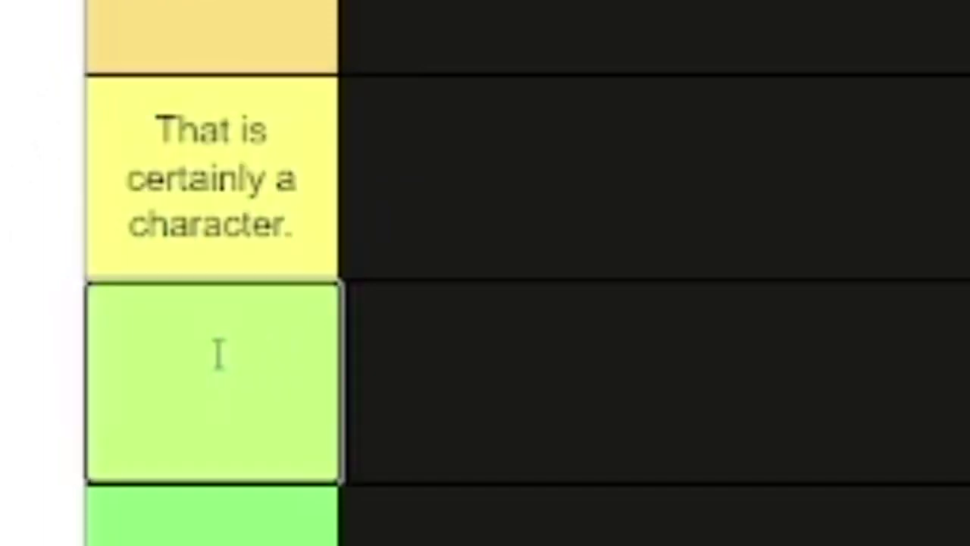
type("That is certainly a character.")
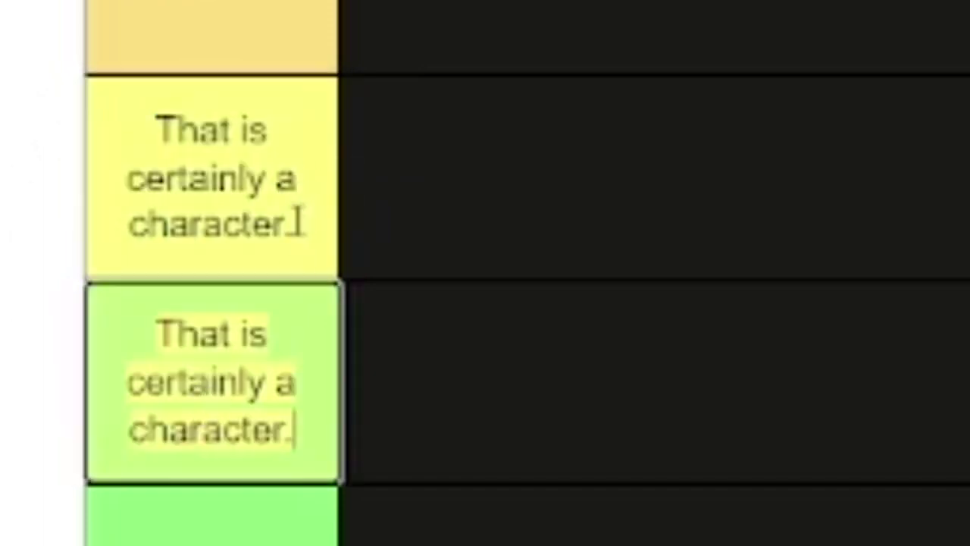
Step: Clear the duplicated text and relabel the yellow fourth tier 'fine.'
key("ctrl+a")
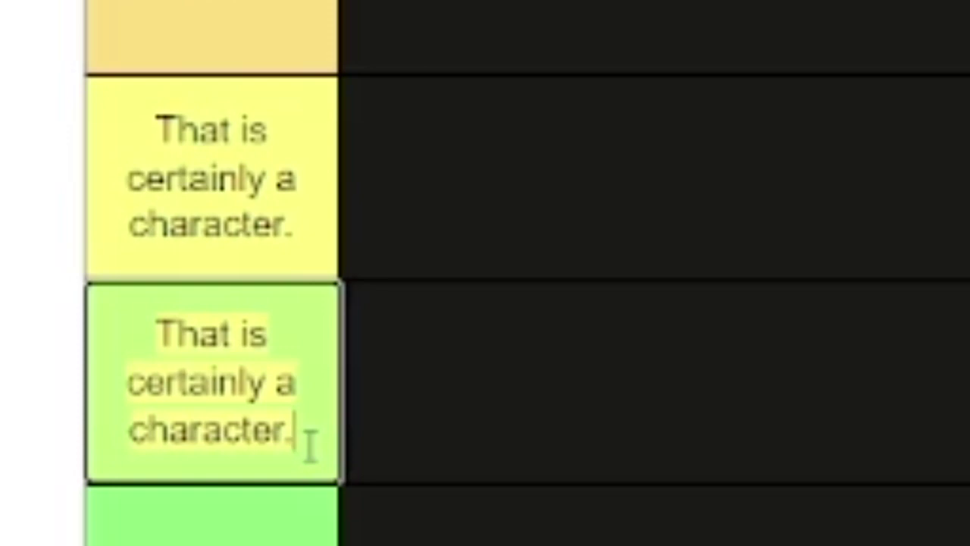
key("BackSpace")
left_click_drag(301, 236, 48, 202)
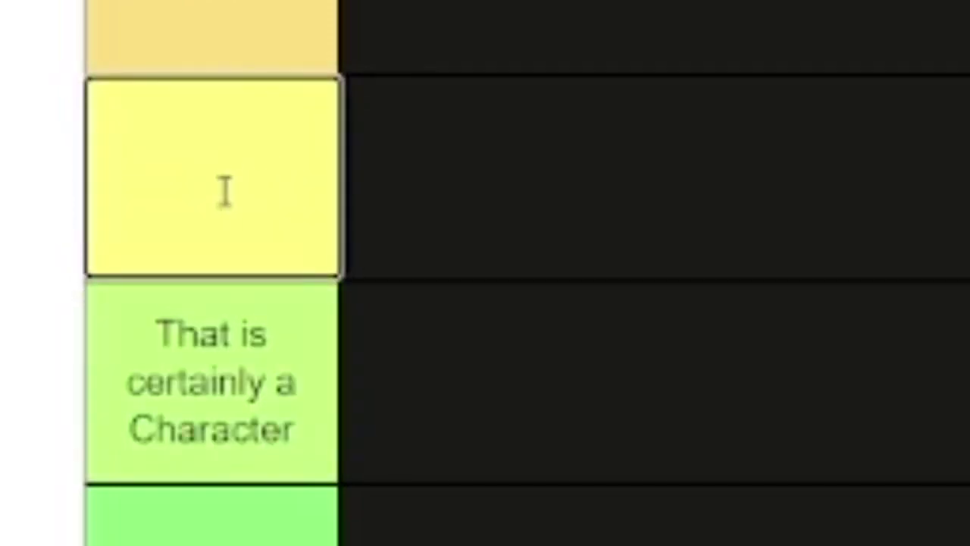
type("fine.")
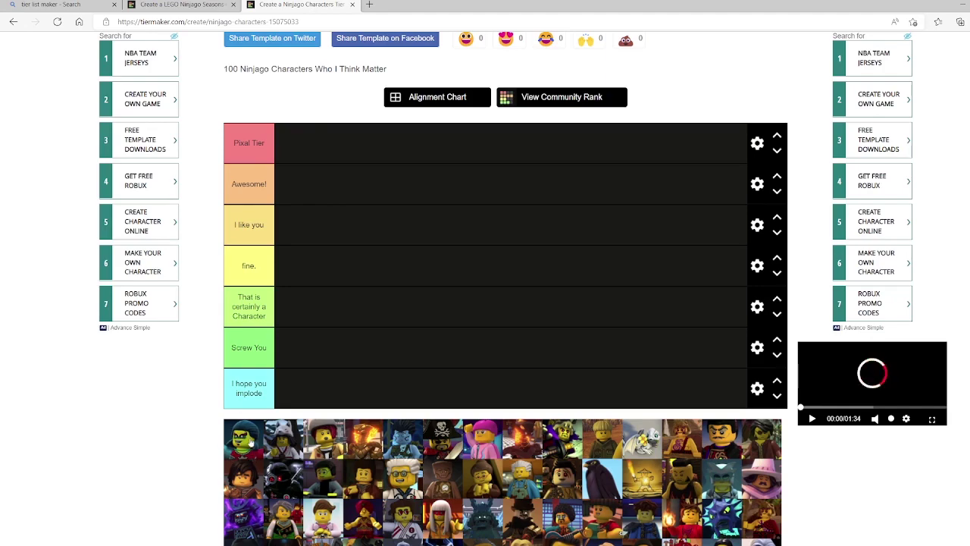
Step: Rank the first character in 'I like you' and the dark-faced character in 'fine.'
scroll(202, 464, "down", 3)
scroll(203, 464, "up", 3)
scroll(203, 464, "up", 1)
scroll(204, 486, "down", 1)
left_click_drag(246, 447, 323, 225)
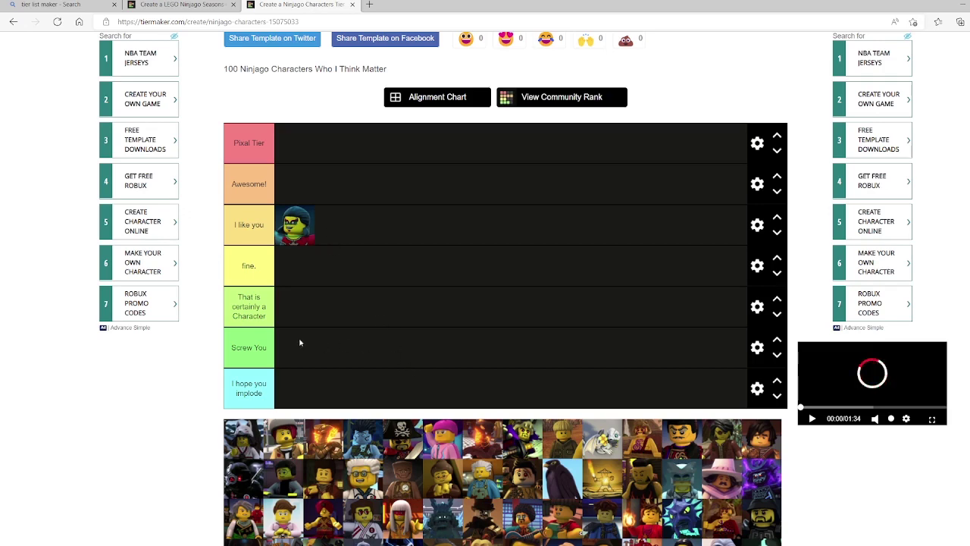
scroll(462, 344, "down", 1)
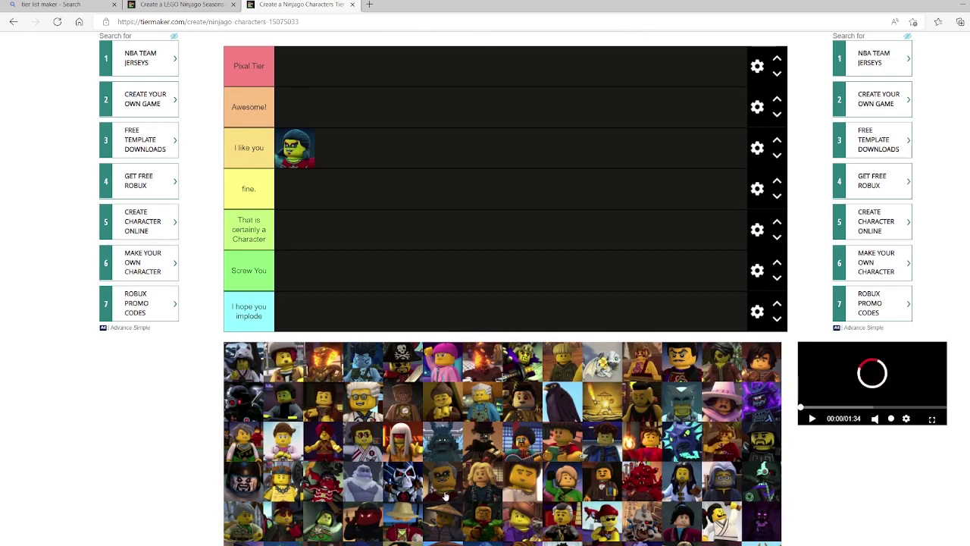
left_click_drag(445, 497, 312, 198)
Step: Rank four more: two, including the fire character, in 'I hope you implode', one in 'Screw You', one in 'Awesome!'
scroll(368, 383, "up", 1)
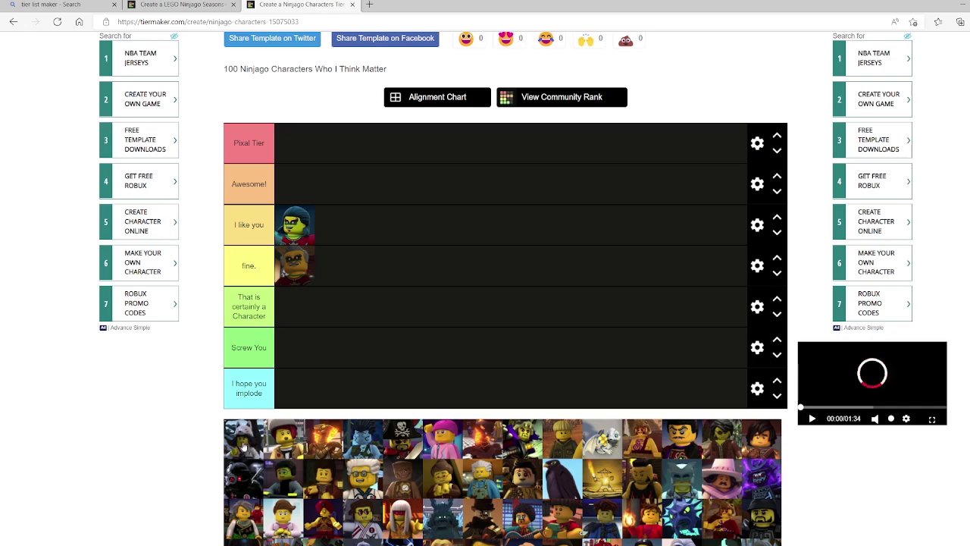
left_click_drag(246, 452, 318, 388)
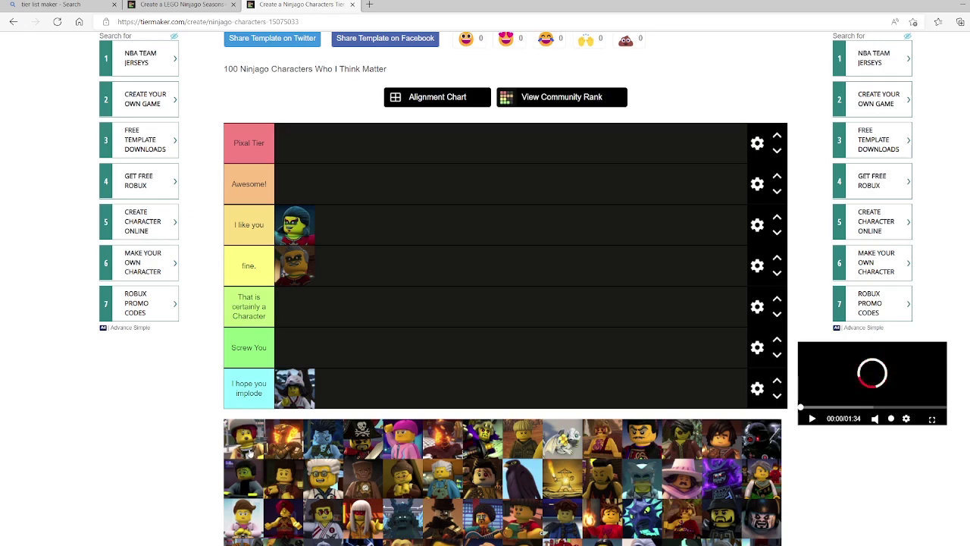
left_click_drag(250, 451, 339, 362)
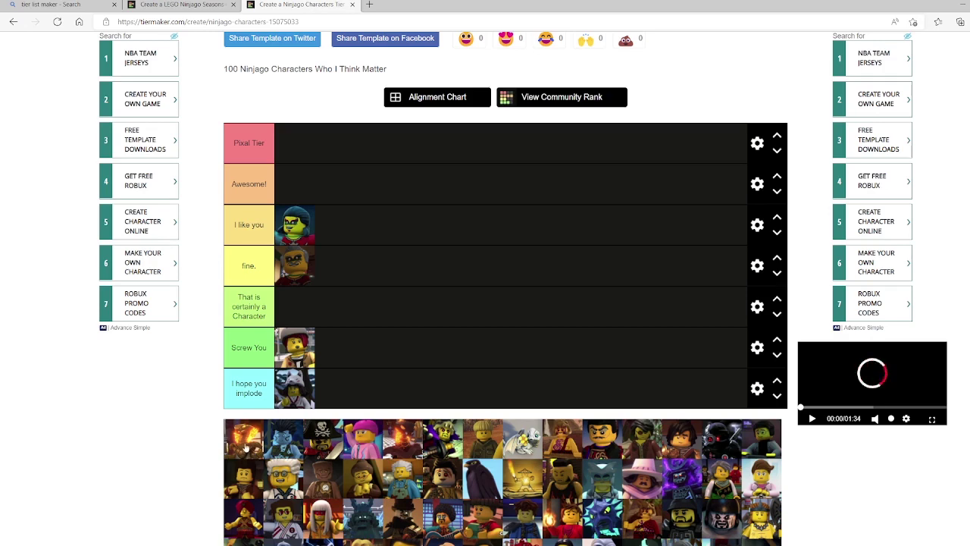
left_click_drag(245, 448, 370, 393)
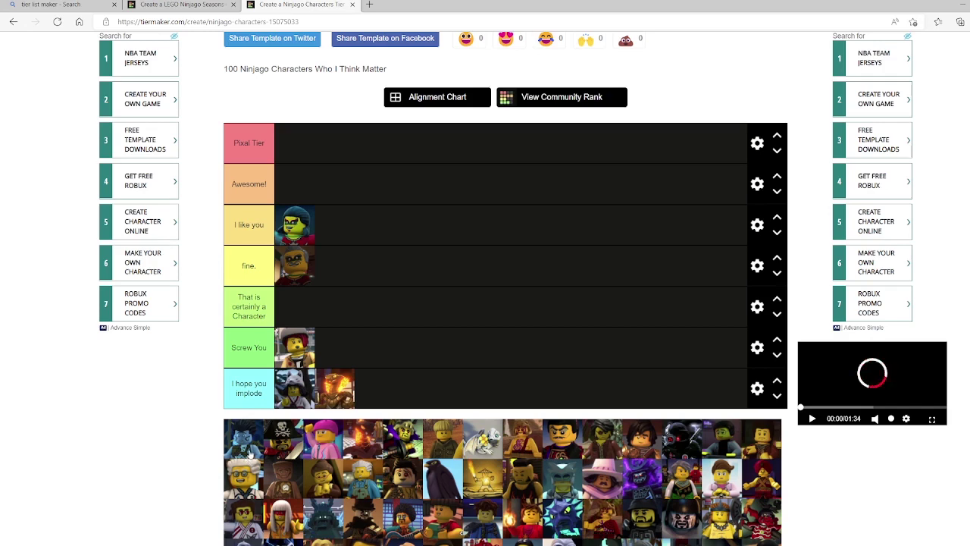
left_click_drag(250, 454, 333, 195)
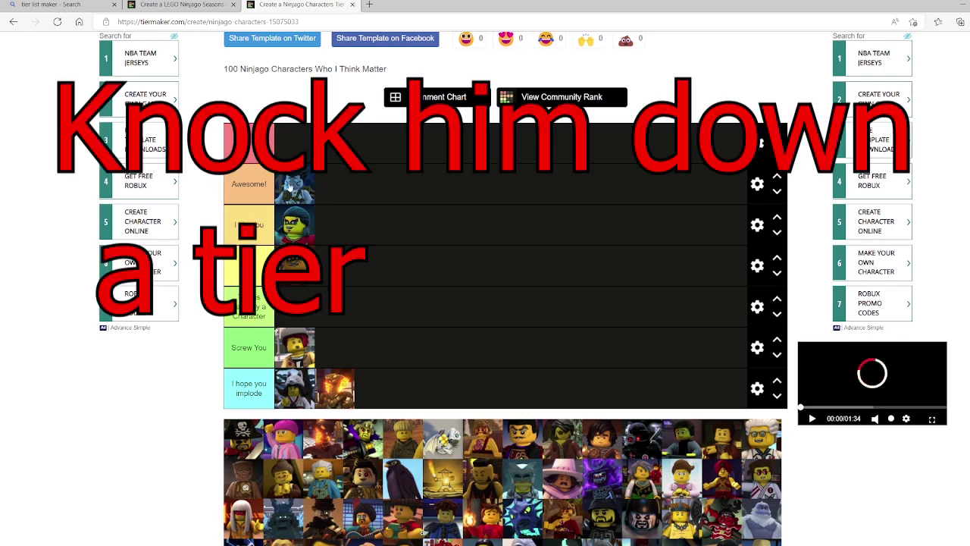
Step: Drop the fish to 'I like you'. Add the pirate plus one to Pixal Tier, the pink-haired character, fiery figure and one more to three rows
left_click_drag(290, 184, 355, 219)
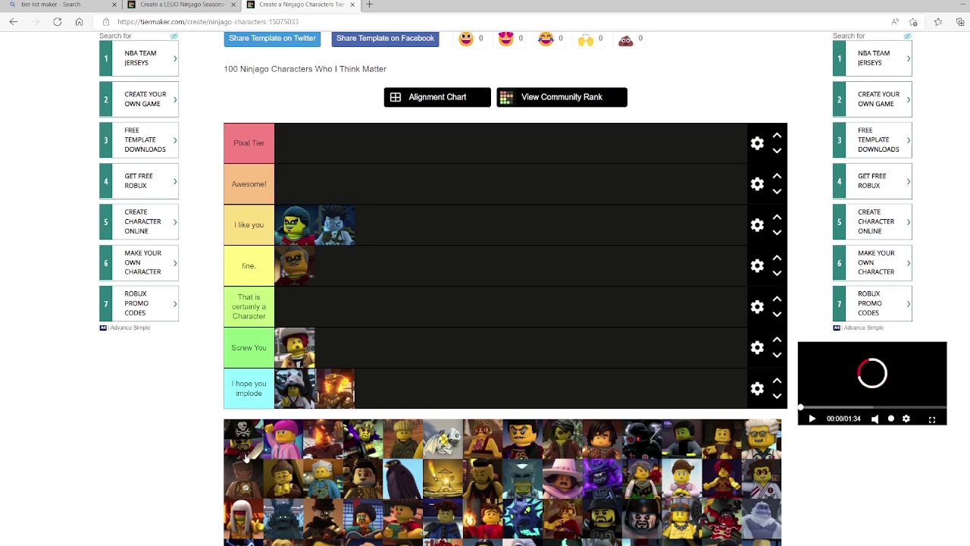
left_click_drag(245, 455, 311, 141)
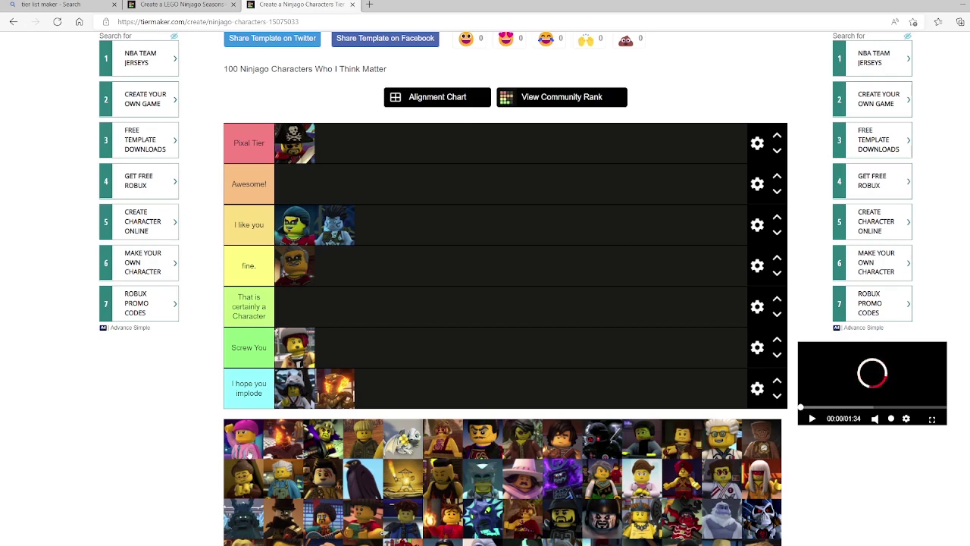
left_click_drag(249, 454, 355, 314)
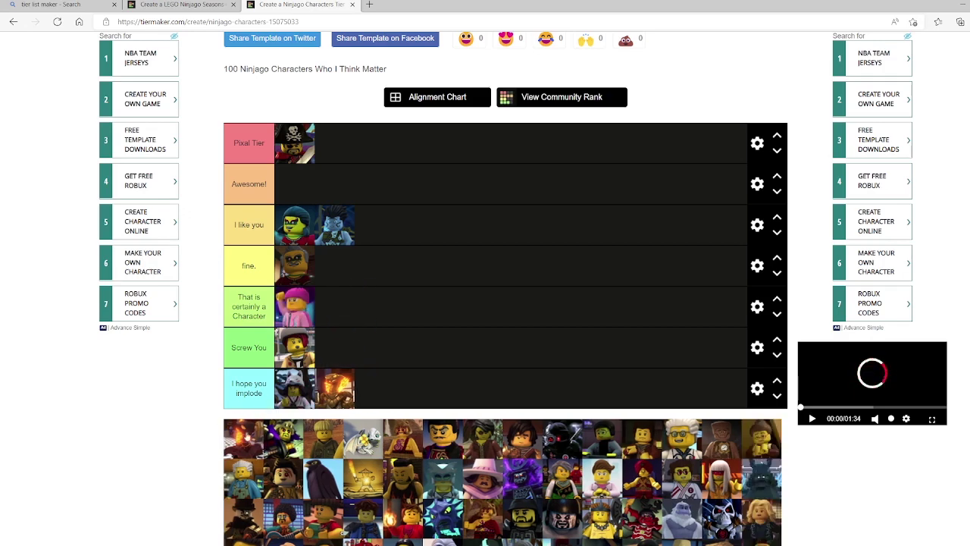
left_click_drag(244, 450, 394, 399)
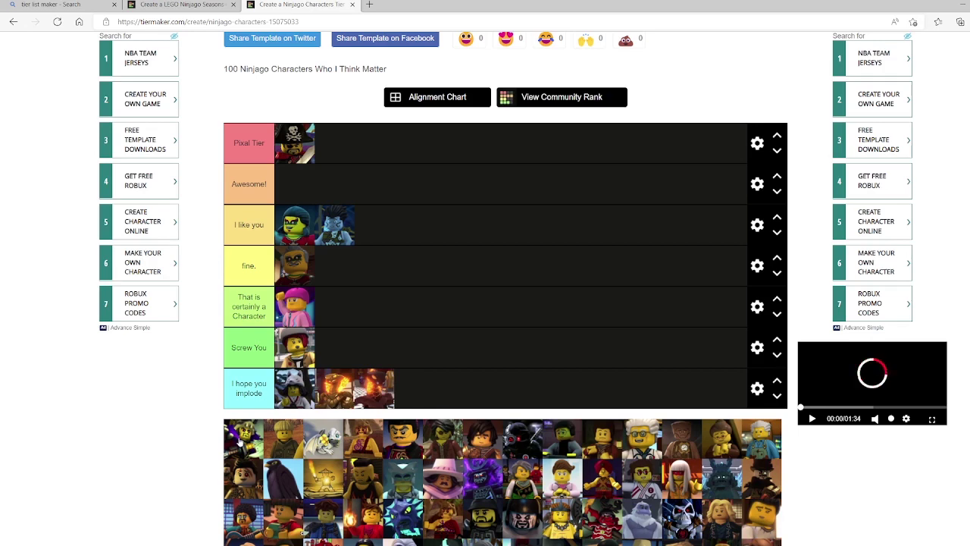
left_click_drag(240, 440, 354, 140)
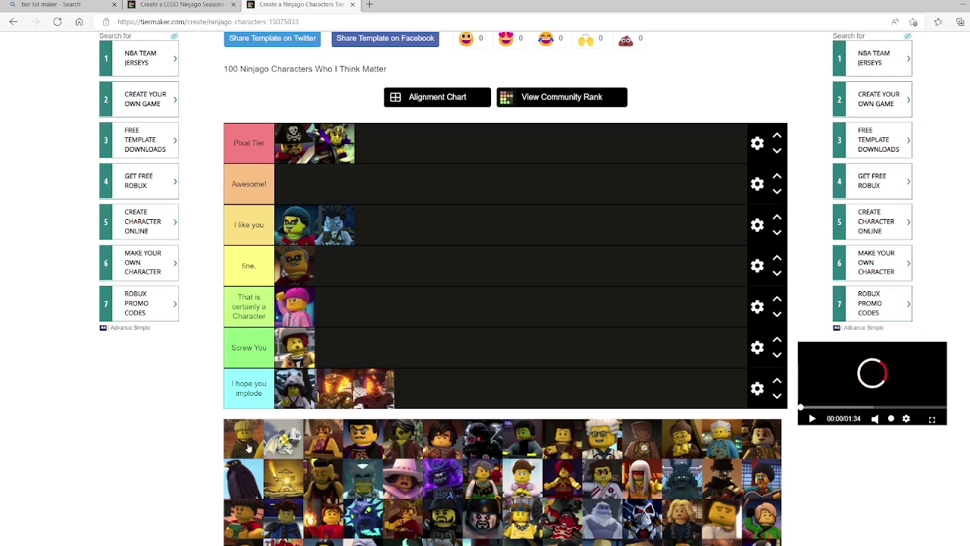
left_click_drag(248, 448, 373, 360)
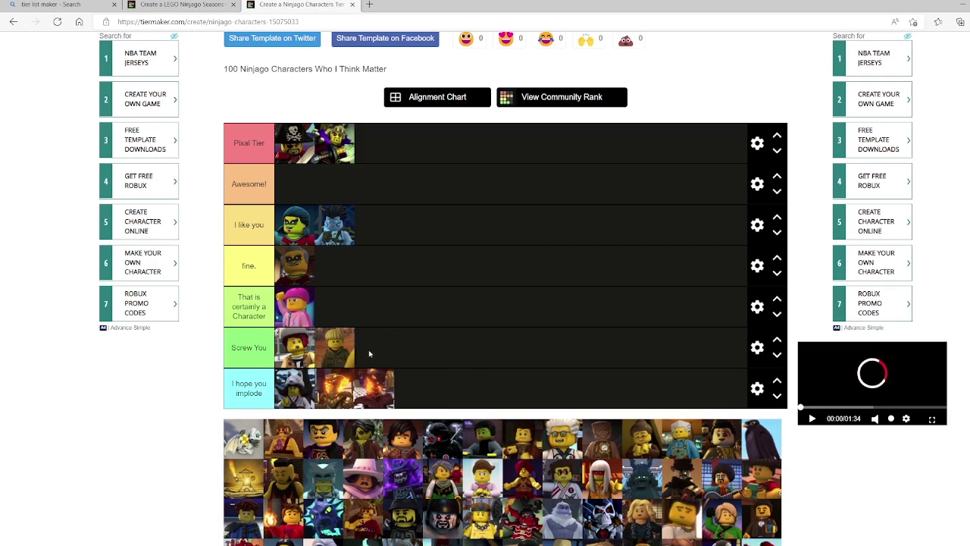
Step: Drag a pool character up into the tiers and move the tan character into 'I like you'
scroll(190, 447, "down", 2)
scroll(188, 449, "up", 3)
scroll(188, 449, "down", 1)
scroll(174, 436, "down", 2)
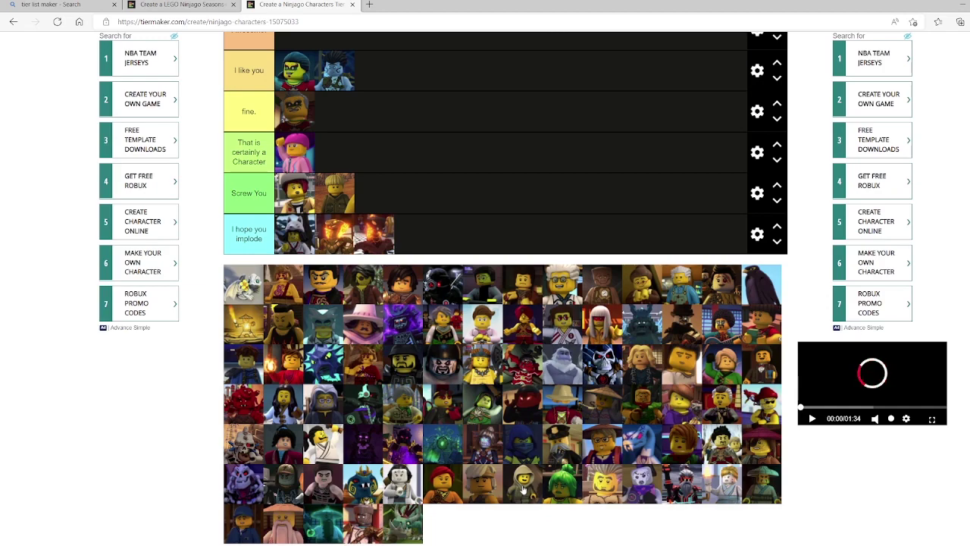
scroll(437, 302, "up", 2)
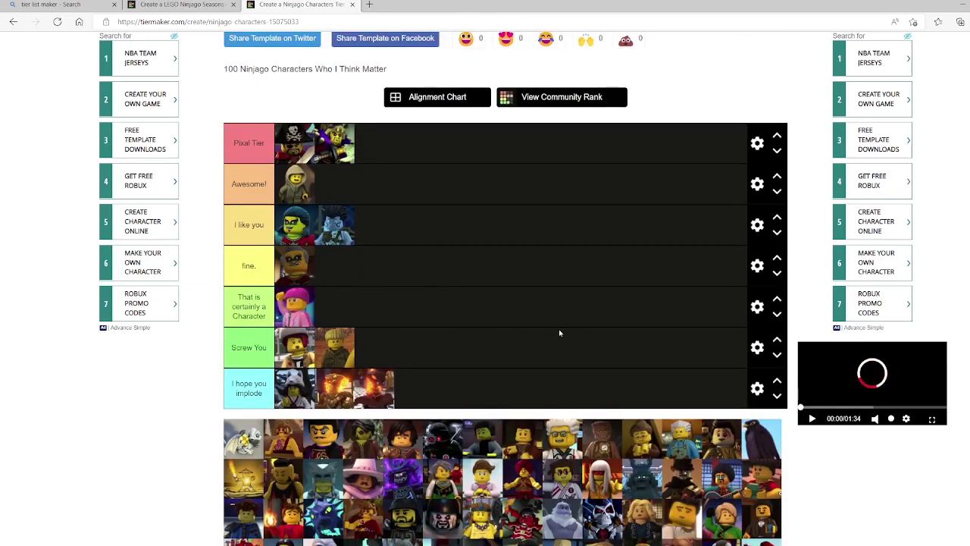
scroll(560, 332, "down", 3)
scroll(551, 319, "up", 3)
scroll(482, 409, "down", 3)
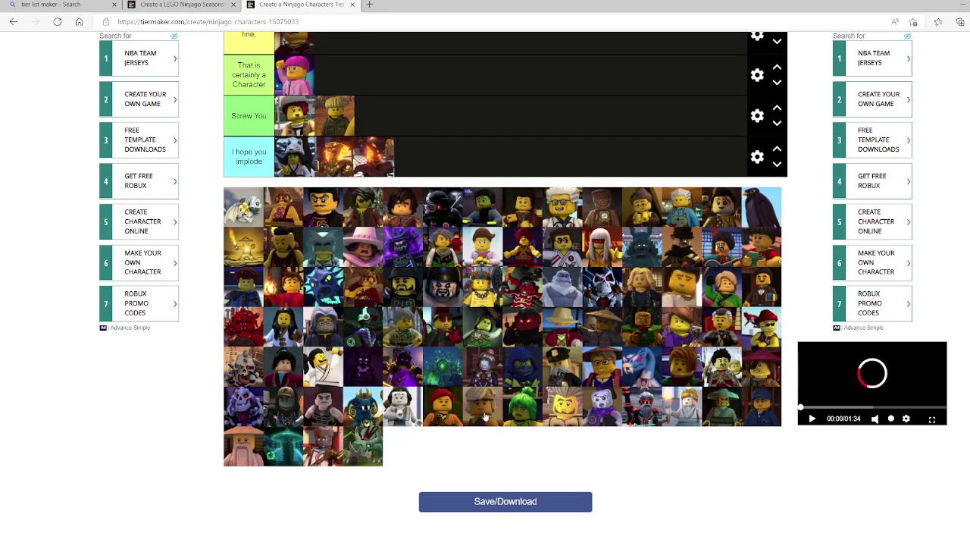
scroll(486, 423, "up", 1)
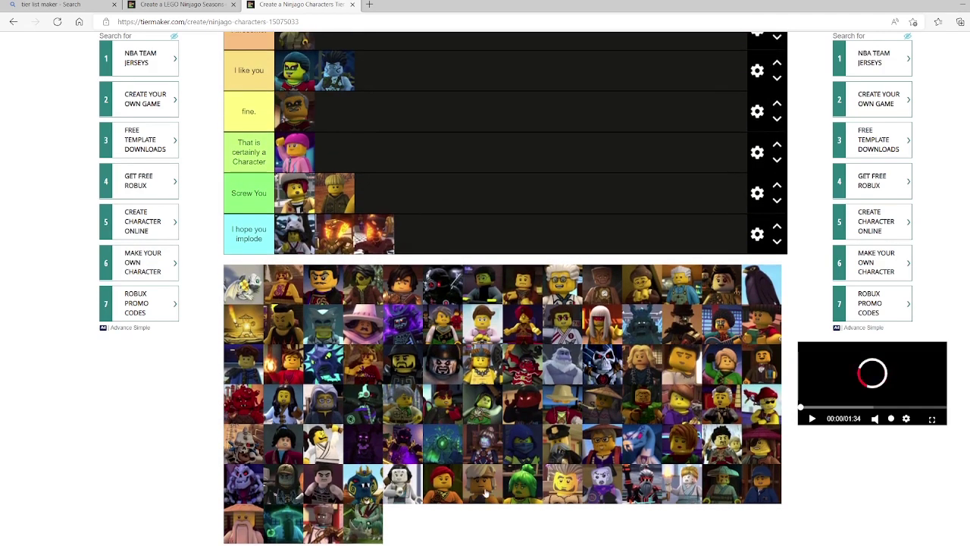
left_click_drag(485, 486, 356, 114)
scroll(347, 281, "up", 2)
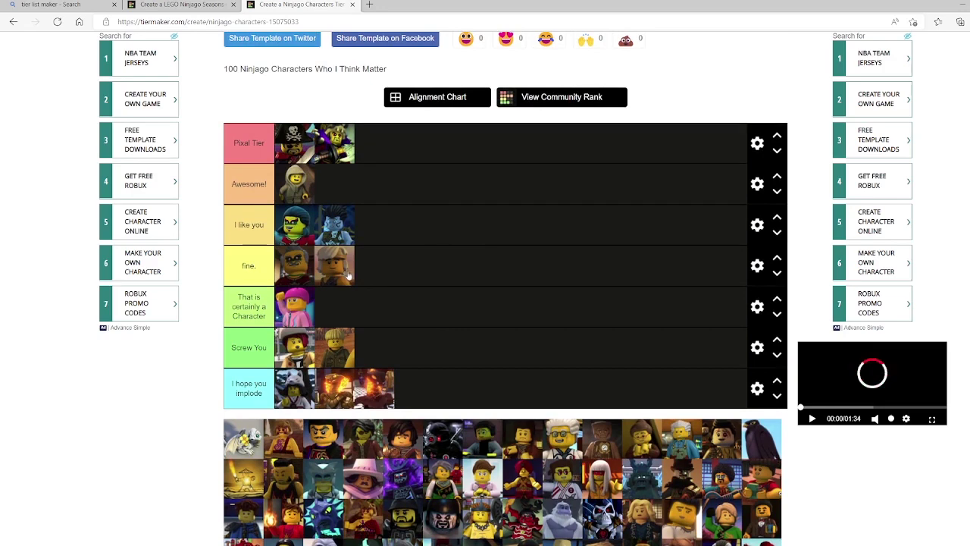
mouse_move(345, 274)
left_mouse_down()
mouse_move(409, 226)
mouse_move(407, 239)
mouse_move(372, 241)
mouse_move(344, 273)
left_mouse_up()
Step: Promote the blond character from 'Screw You' to 'I like you' and add the white-bearded sensei to Pixal Tier
left_click_drag(336, 356, 401, 232)
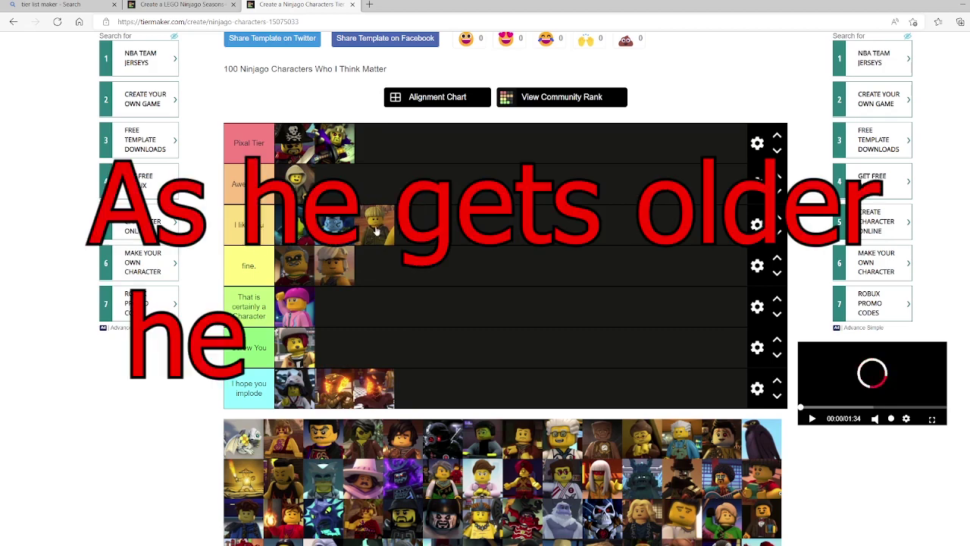
scroll(805, 457, "down", 2)
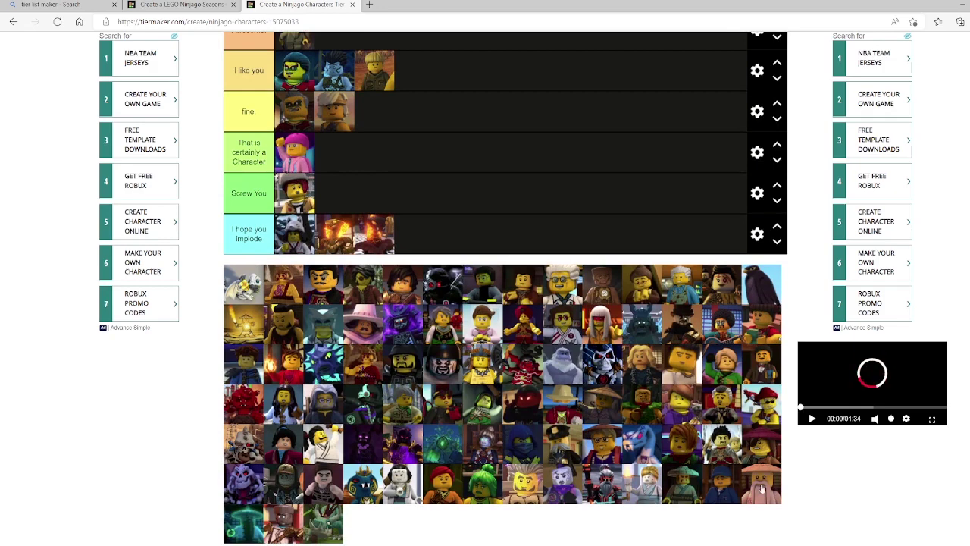
scroll(762, 489, "up", 1)
left_click_drag(603, 481, 374, 66)
Step: Place the white dragon in 'Awesome!' and two more characters, one a brown-haired fighter, in Pixal Tier
scroll(509, 305, "up", 1)
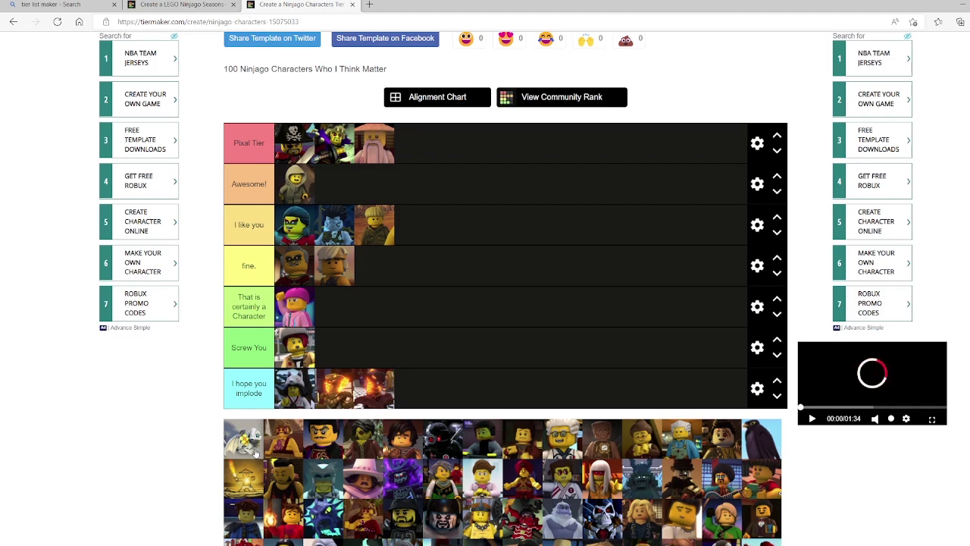
left_click_drag(255, 453, 369, 194)
scroll(250, 228, "down", 2)
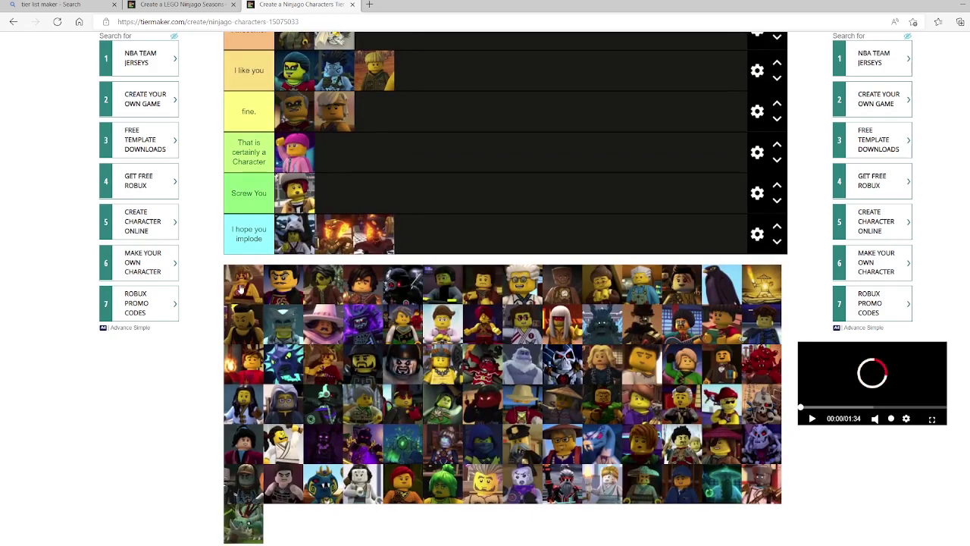
left_click_drag(240, 288, 421, 231)
scroll(334, 364, "up", 3)
left_click_drag(248, 521, 478, 213)
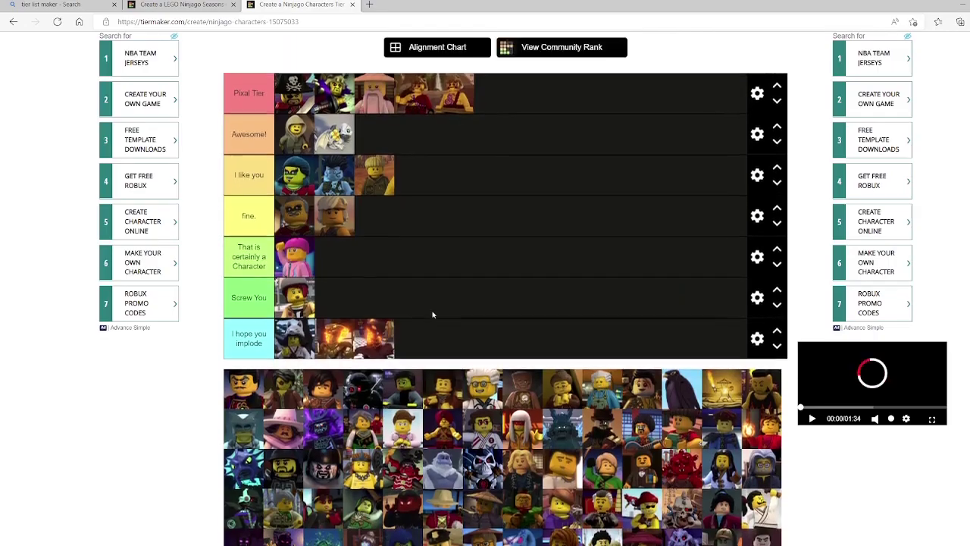
Step: Rank four more: two in 'I hope you implode', the green character in 'I like you', one in Pixal Tier
scroll(424, 349, "up", 1)
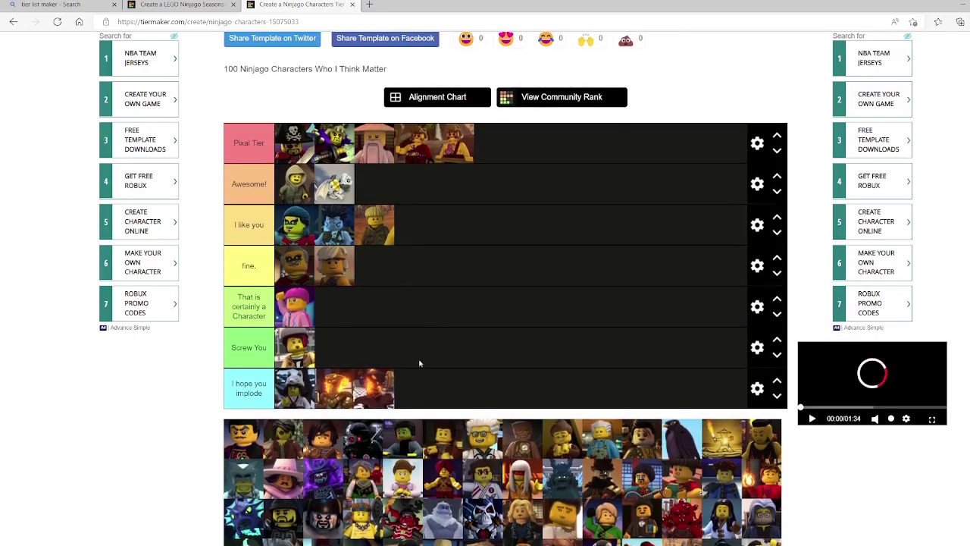
left_click_drag(238, 446, 421, 391)
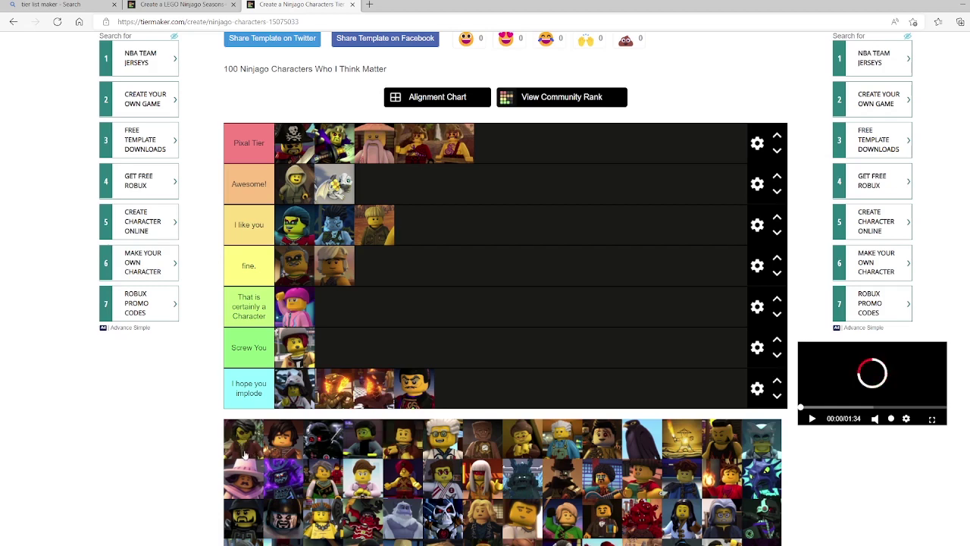
left_click_drag(245, 450, 450, 243)
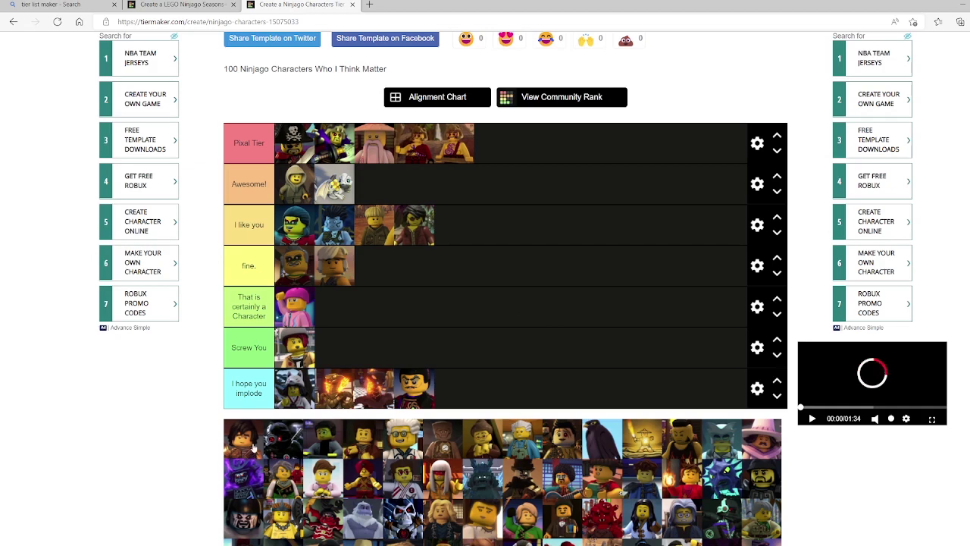
left_click_drag(231, 446, 531, 148)
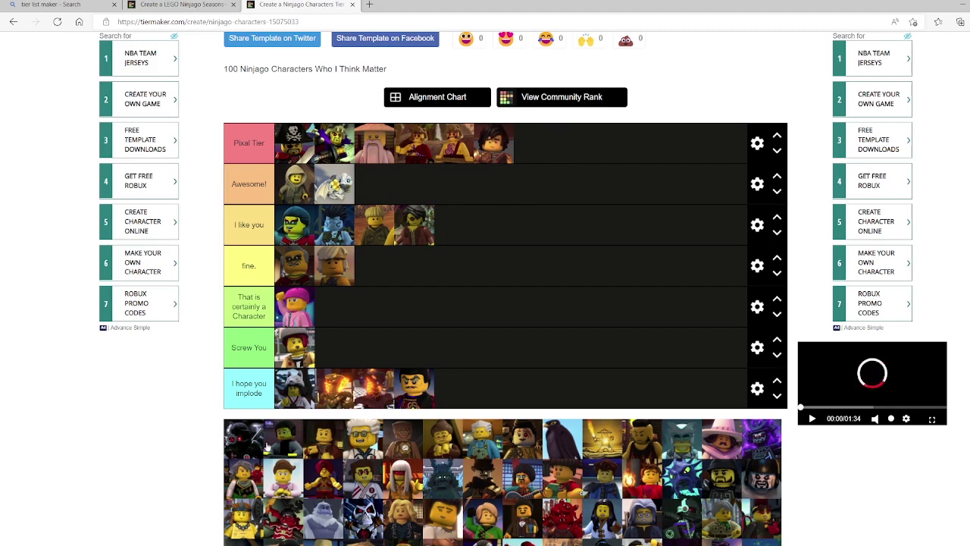
left_click_drag(244, 442, 467, 388)
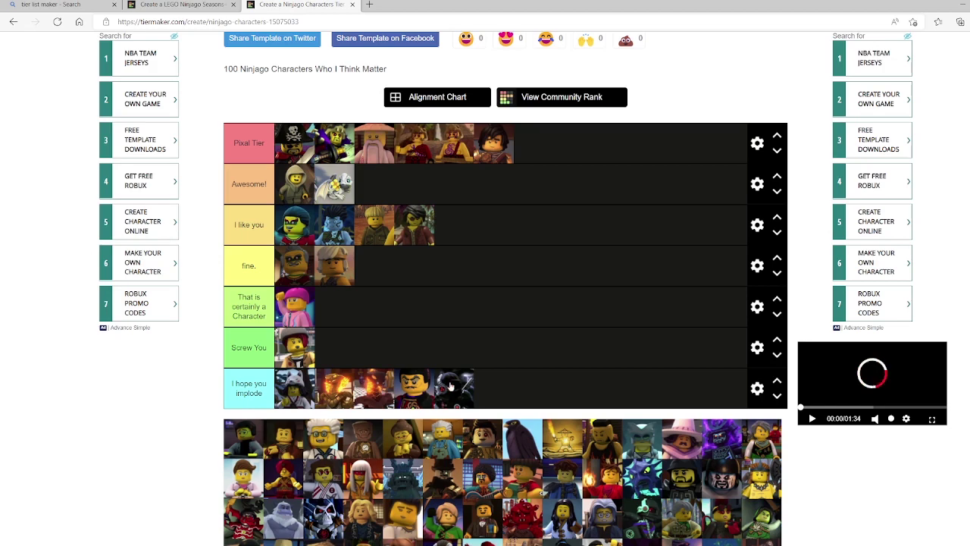
Step: Rank the green masked character in 'I like you', then one each in 'fine.' and 'Awesome!'
scroll(451, 386, "down", 2)
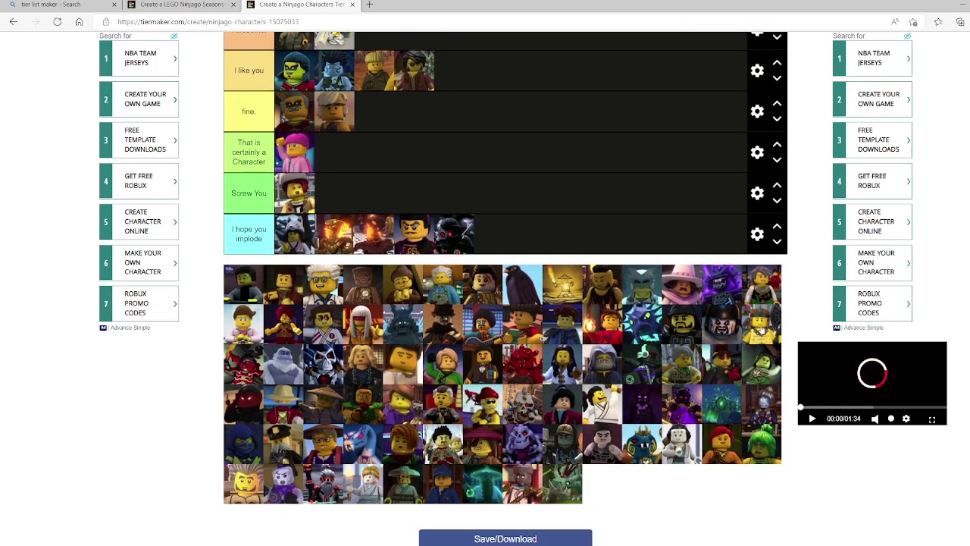
scroll(645, 410, "up", 1)
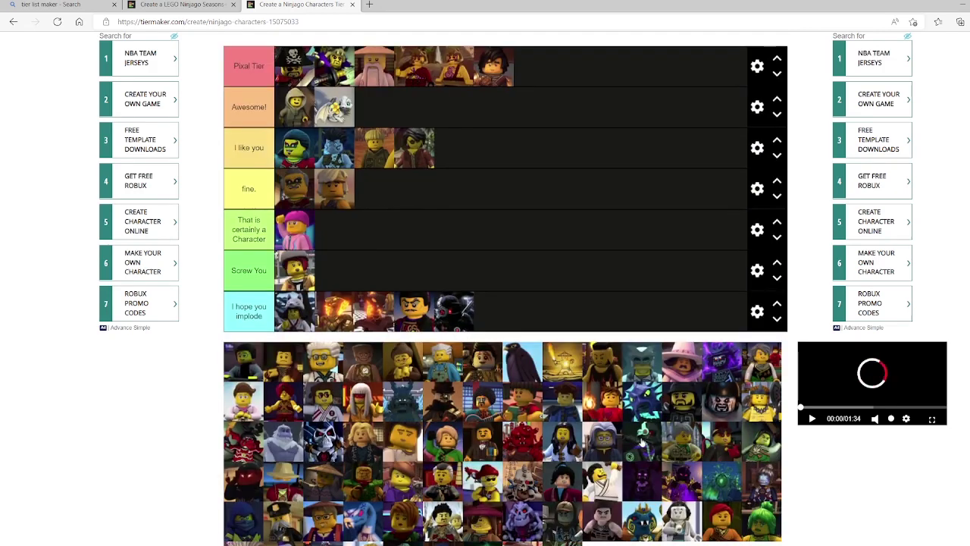
left_click_drag(643, 440, 485, 152)
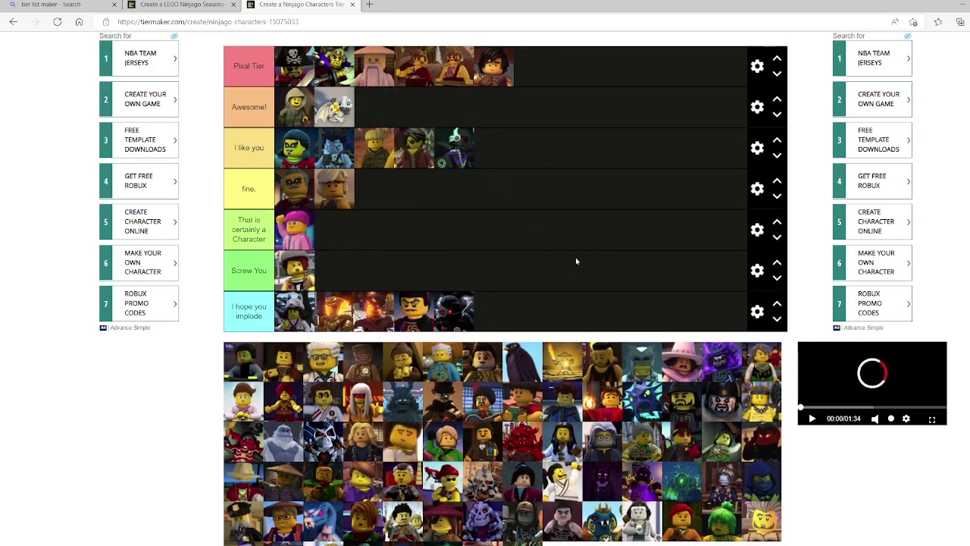
scroll(599, 322, "up", 1)
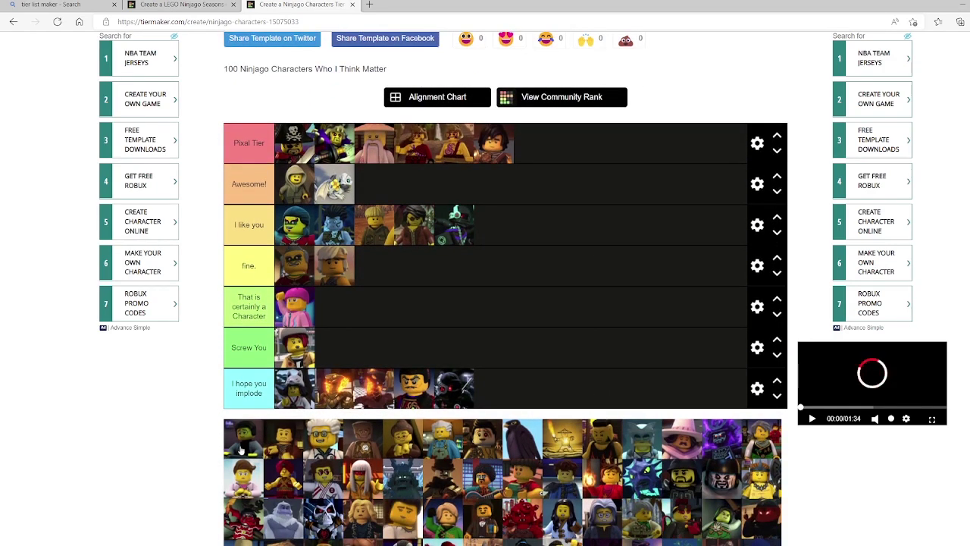
left_click_drag(241, 451, 379, 273)
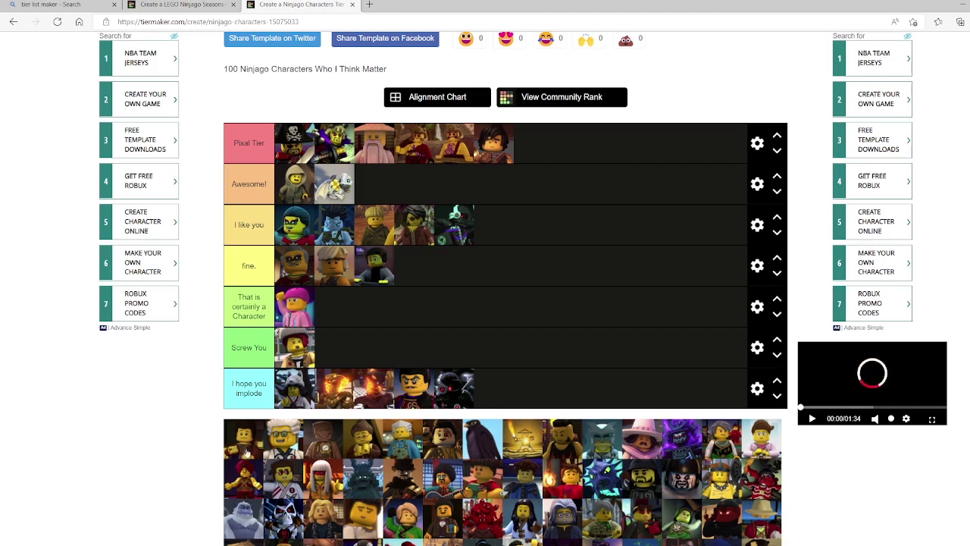
left_click_drag(247, 453, 395, 194)
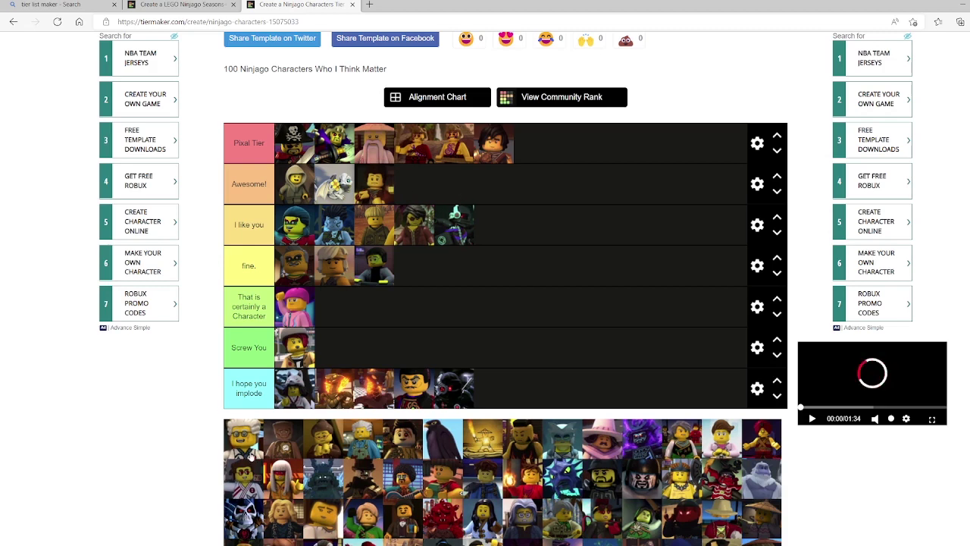
Step: Add three more to 'Awesome!', including two white-haired characters, and a brown one to 'I like you'
left_click_drag(252, 455, 452, 182)
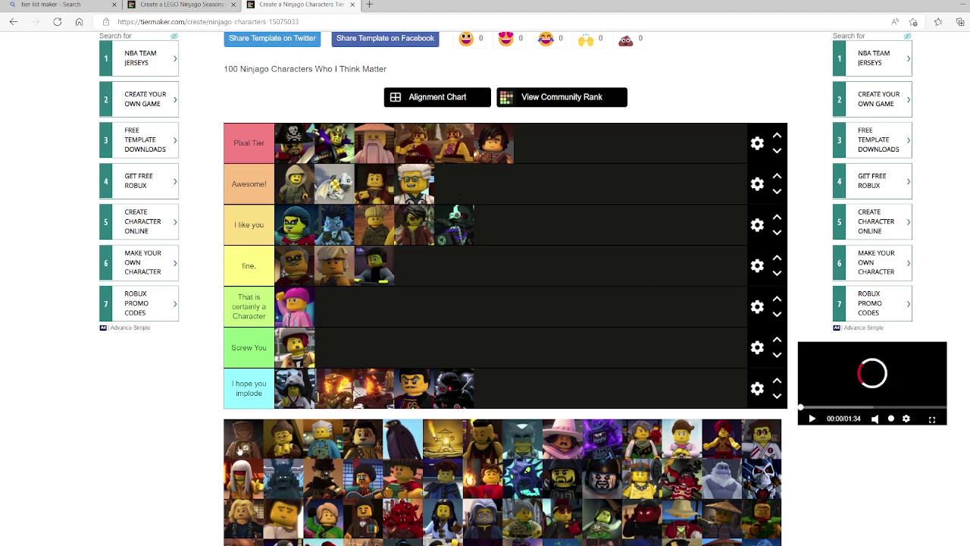
left_click_drag(240, 449, 494, 225)
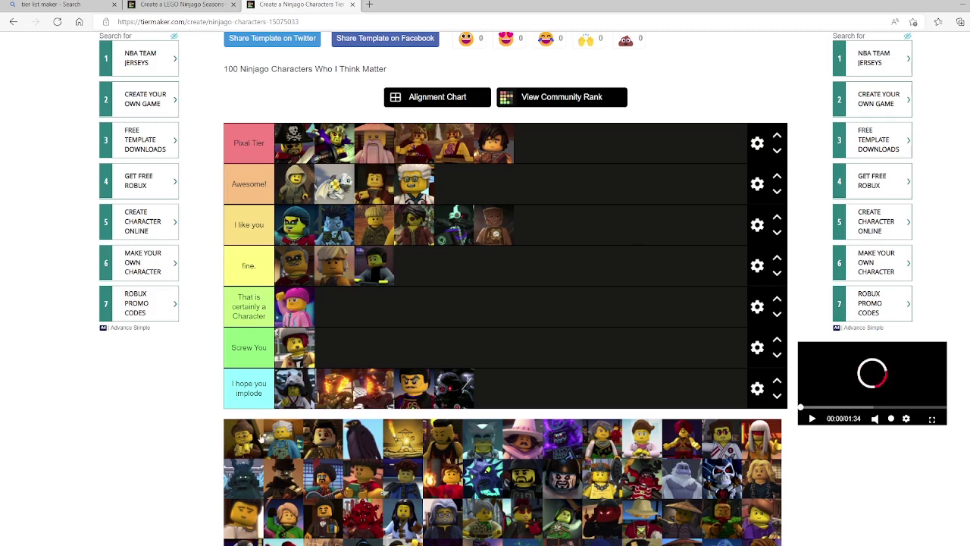
left_click_drag(238, 441, 476, 198)
left_click_drag(243, 440, 529, 174)
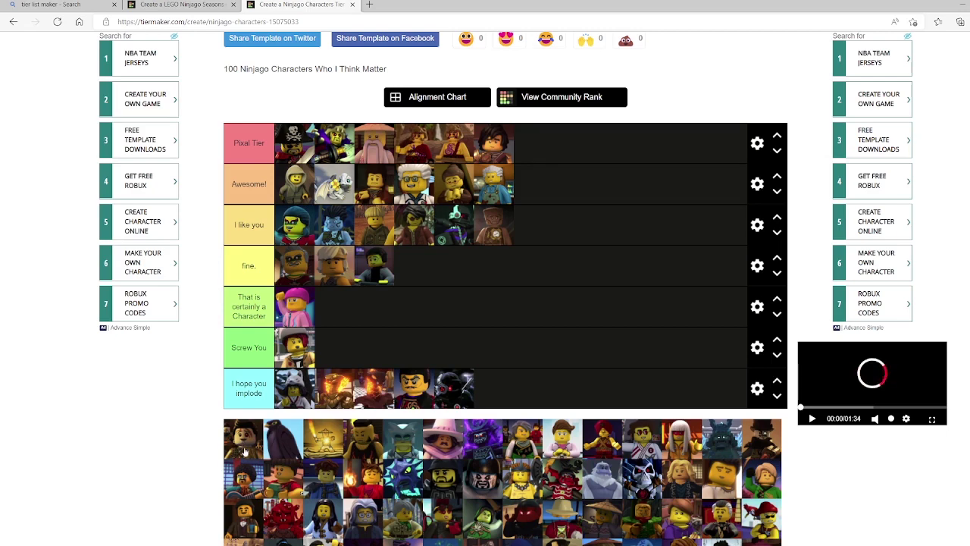
Step: Add the crow to Pixal Tier and the golden figure plus one to 'That is certainly...'. Put one in 'fine.', the pink-hatted plus one in implode
left_click_drag(244, 451, 358, 317)
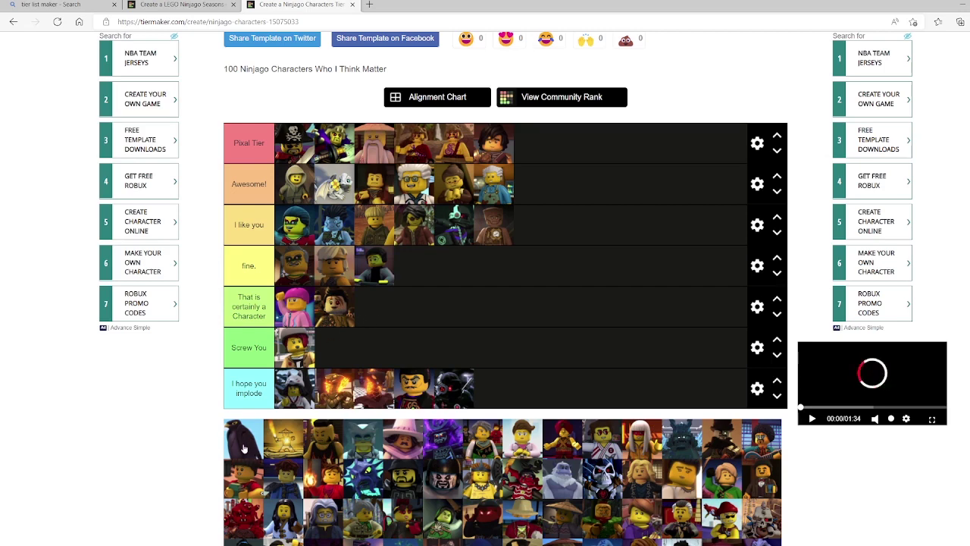
left_click_drag(243, 449, 534, 143)
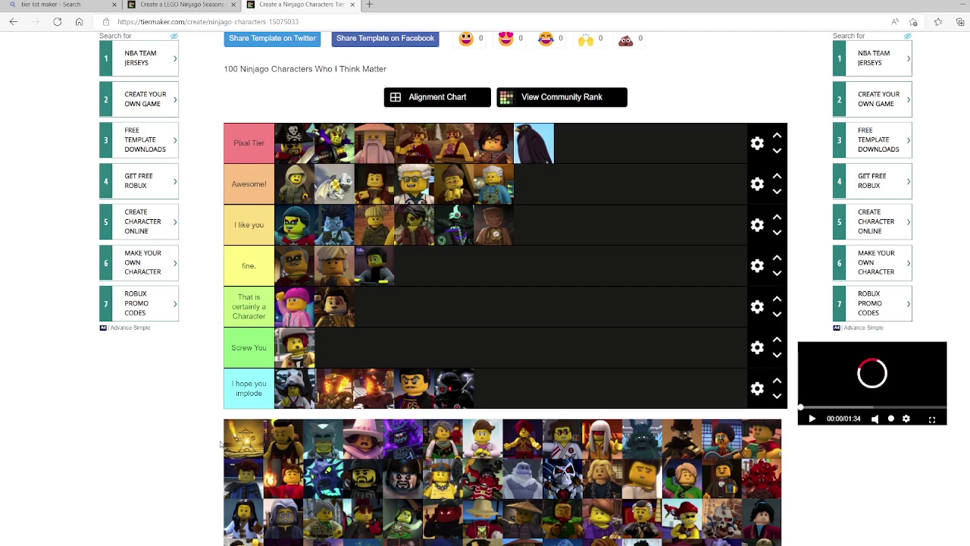
left_click_drag(232, 447, 373, 307)
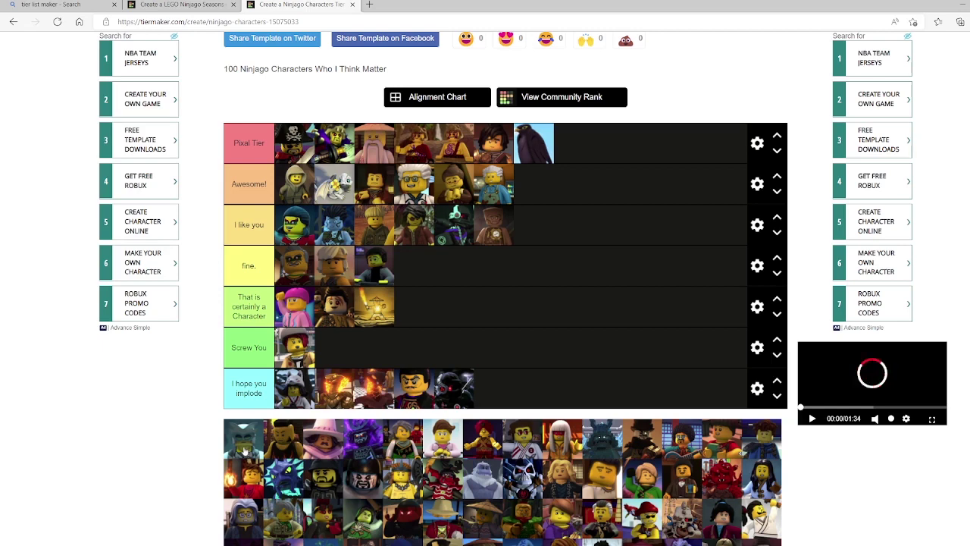
left_click_drag(244, 452, 447, 269)
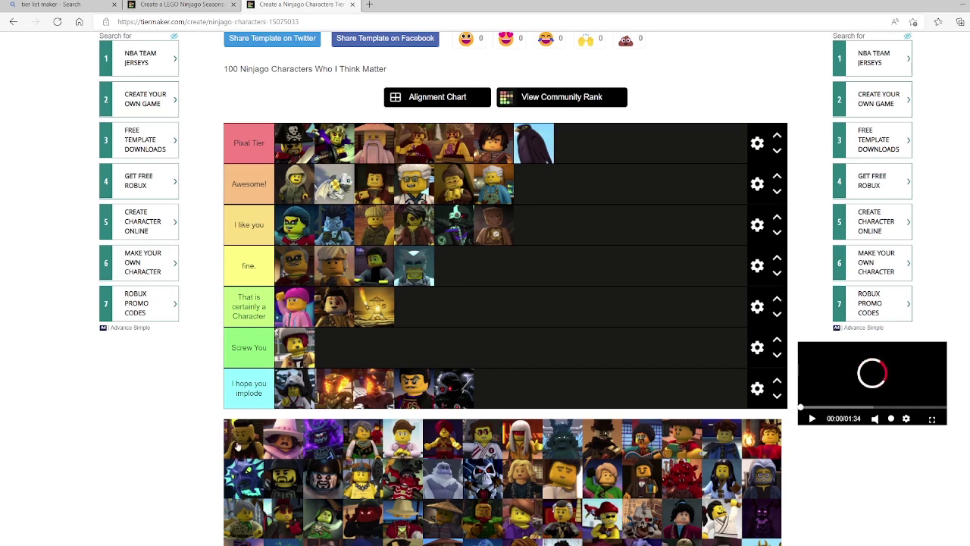
left_click_drag(244, 454, 494, 388)
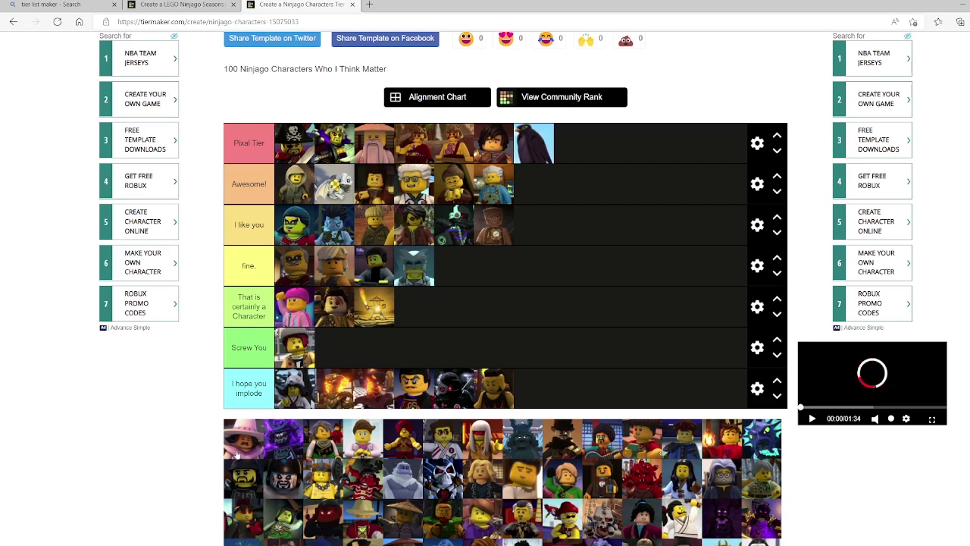
left_click_drag(237, 452, 571, 399)
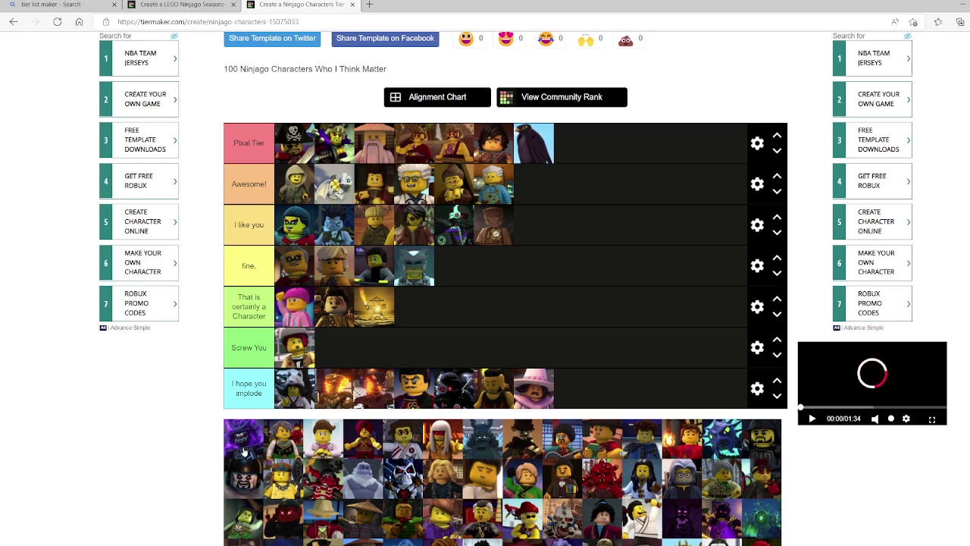
Step: Add the purple figure to Pixal Tier and promote one character to 'I like you'. Slot four more into 'That is certainly a Character', 'fine.', 'I like you'
left_click_drag(242, 451, 573, 149)
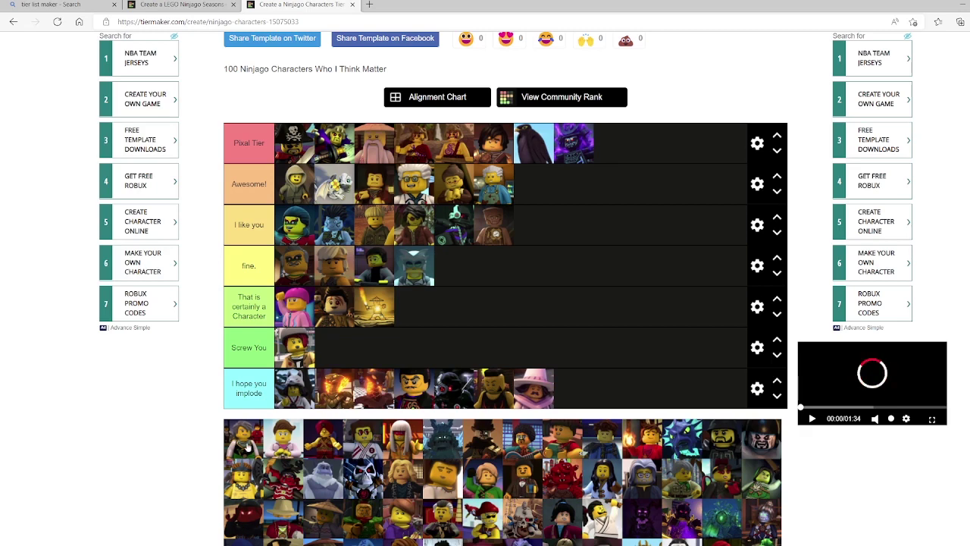
left_click_drag(246, 448, 426, 314)
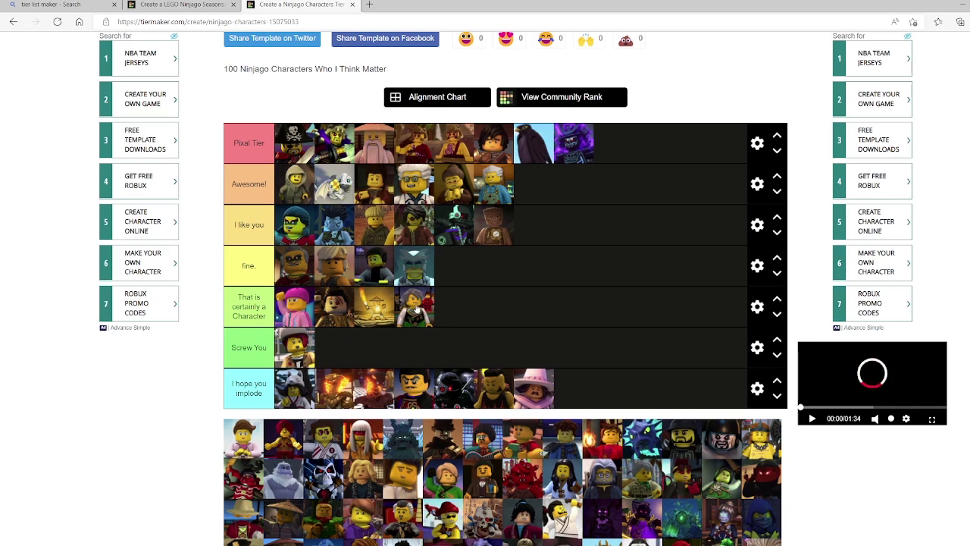
left_click_drag(417, 309, 533, 225)
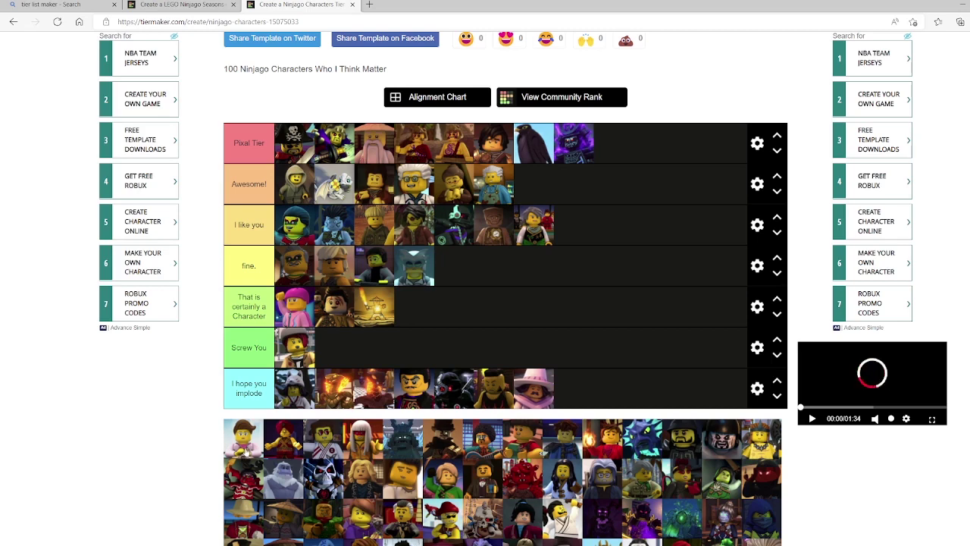
left_click_drag(244, 454, 454, 265)
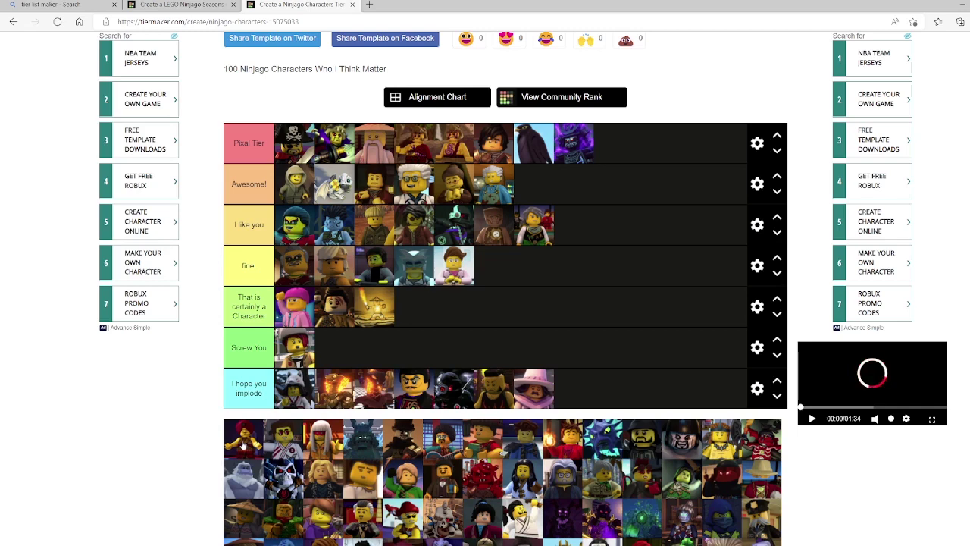
left_click_drag(242, 446, 444, 311)
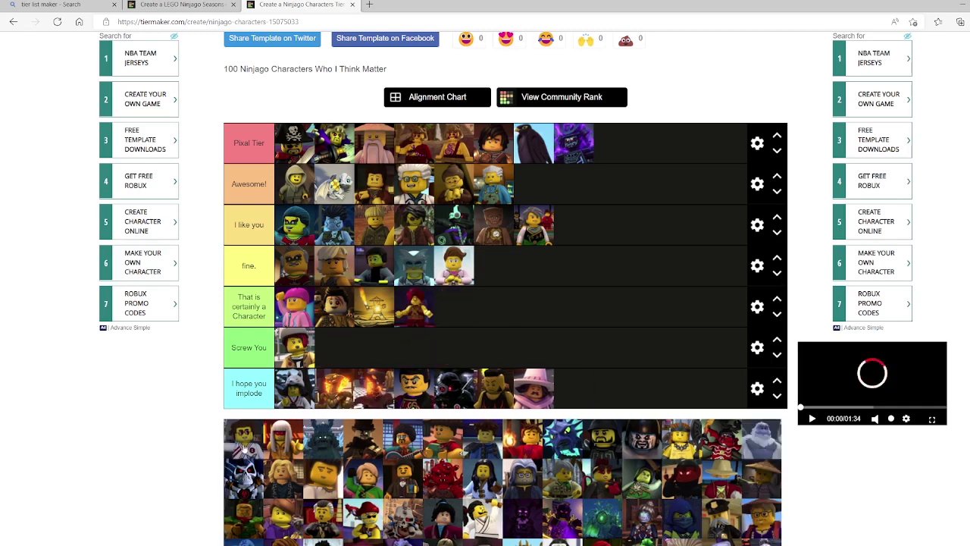
left_click_drag(243, 447, 611, 220)
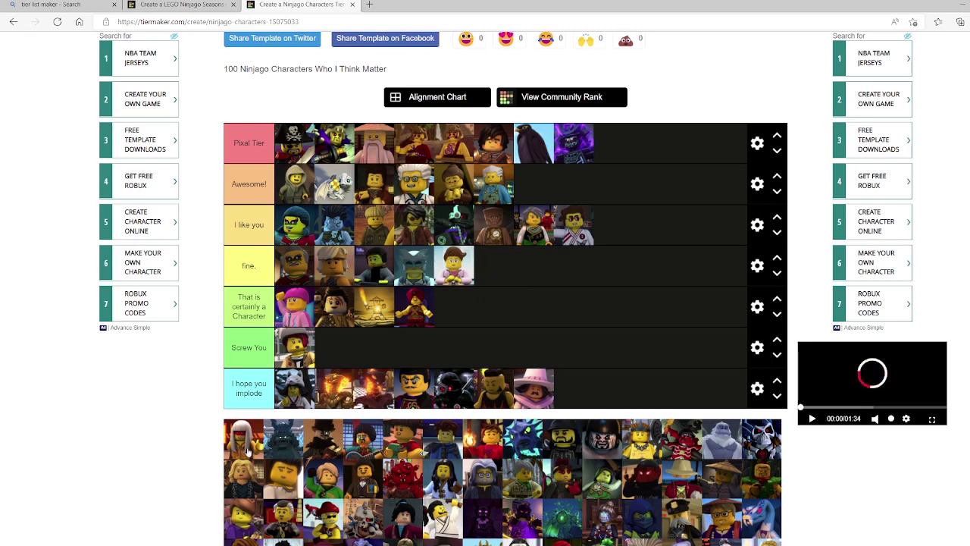
left_click_drag(247, 452, 613, 225)
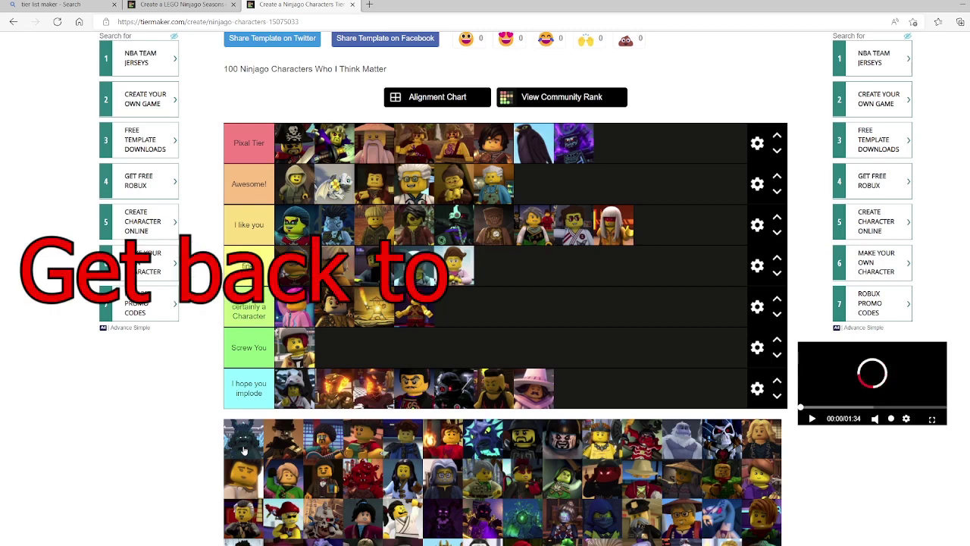
Step: Put the next pool character in 'I hope you implode' and the dark-hatted one in 'Awesome!'
left_click_drag(243, 450, 565, 387)
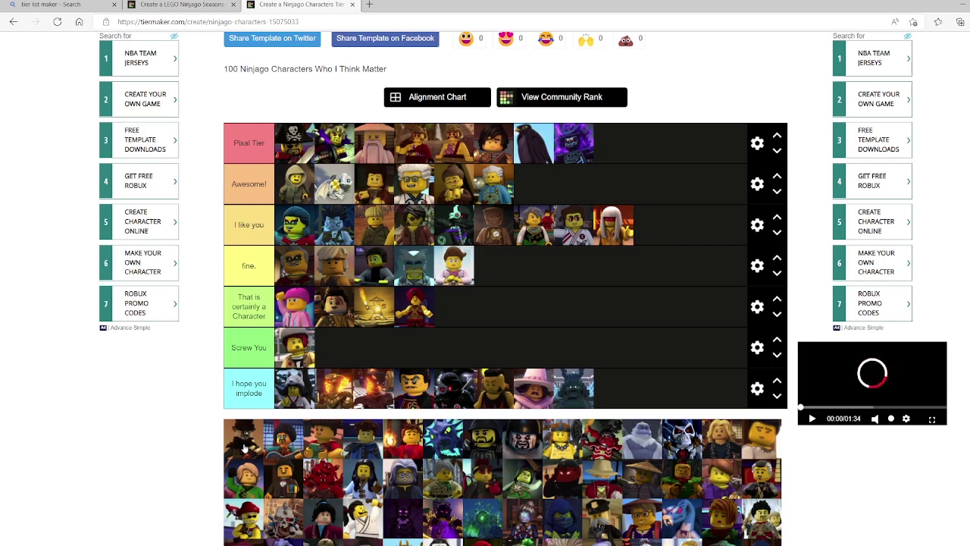
left_click_drag(244, 448, 564, 190)
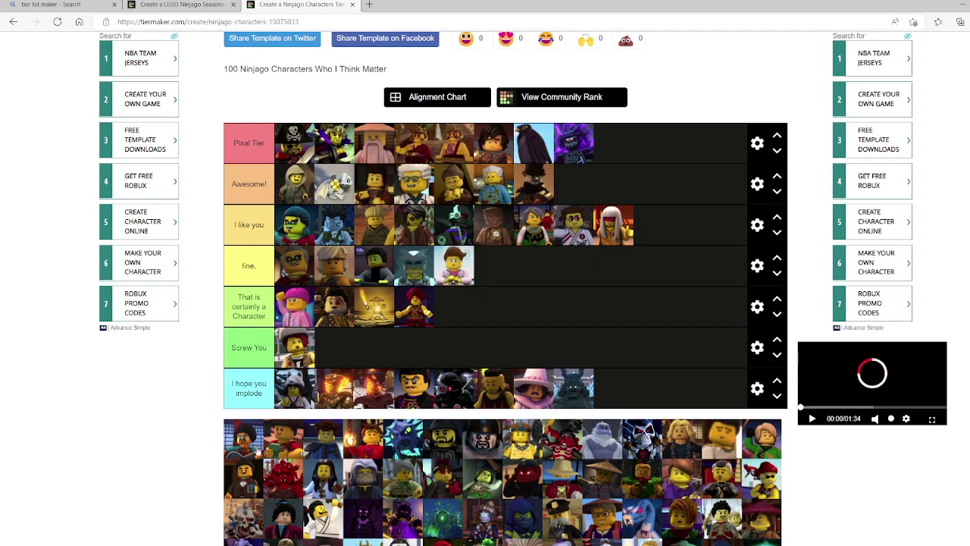
Step: Add the curly-haired character plus one more to 'fine.' and two to Pixal Tier; send the blue dragon to 'I hope you implode'
left_click_drag(242, 437, 493, 266)
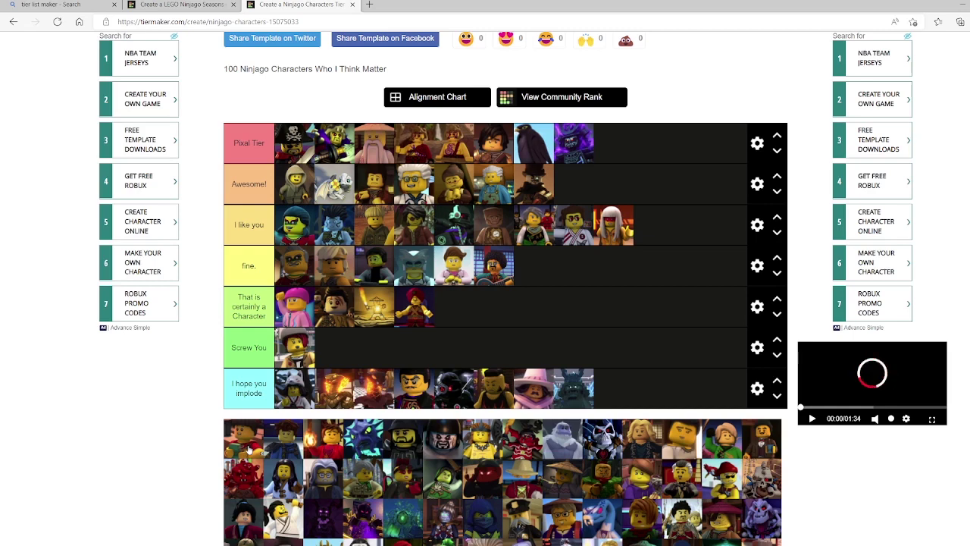
left_click_drag(248, 449, 534, 265)
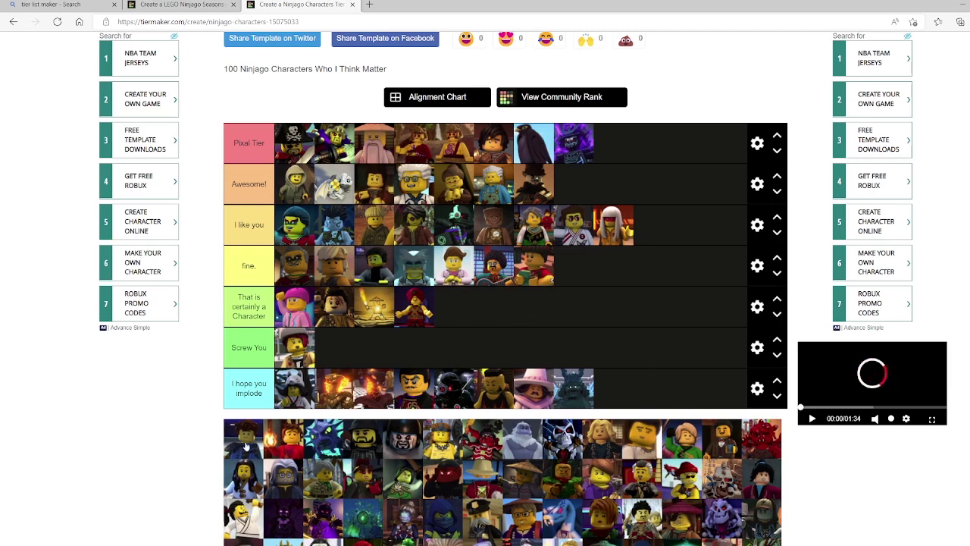
left_click_drag(243, 449, 648, 137)
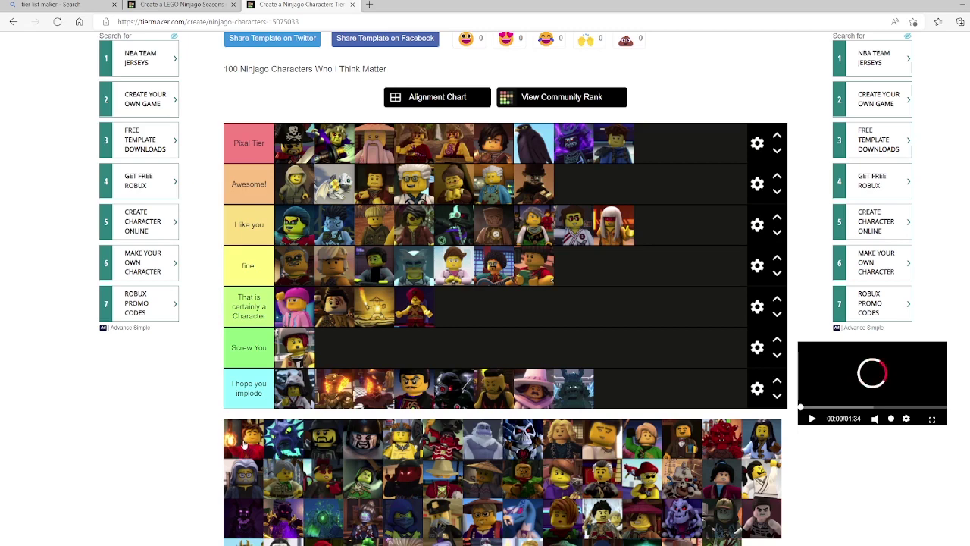
left_click_drag(243, 445, 686, 147)
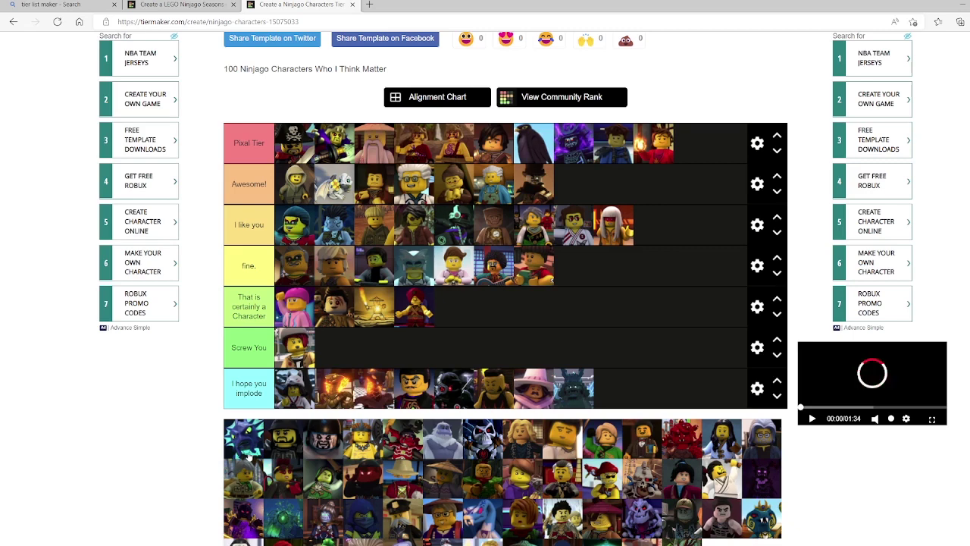
left_click(247, 451)
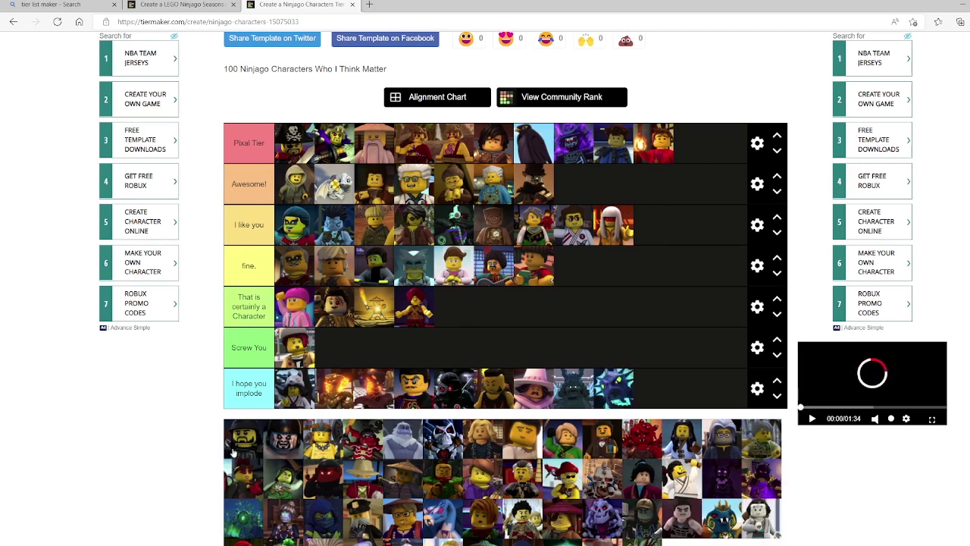
Step: Place the bearded figure in 'Awesome!', bald figure in 'I like you', one in 'Screw You', red ninja in Pixal Tier, yeti and skull in 'fine.'
left_click_drag(234, 452, 574, 196)
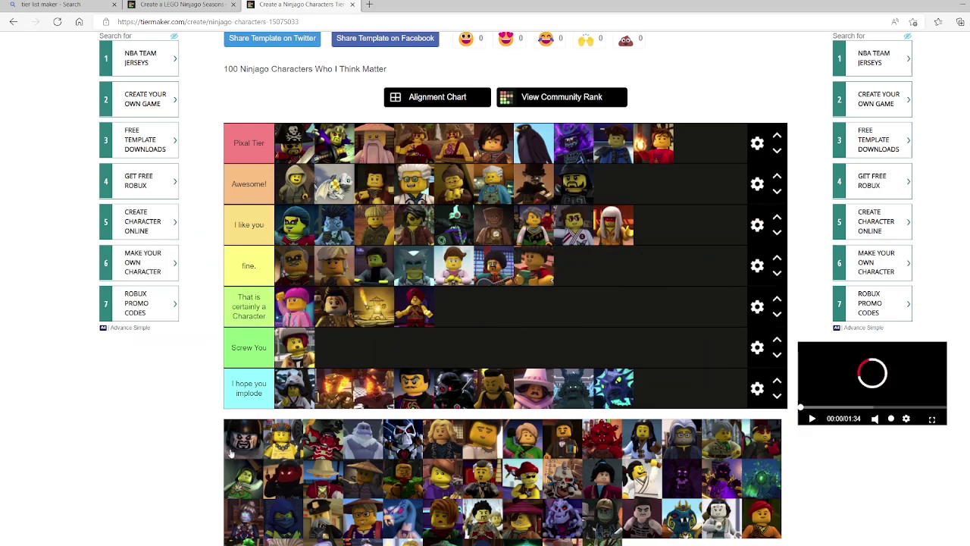
left_click_drag(240, 446, 686, 229)
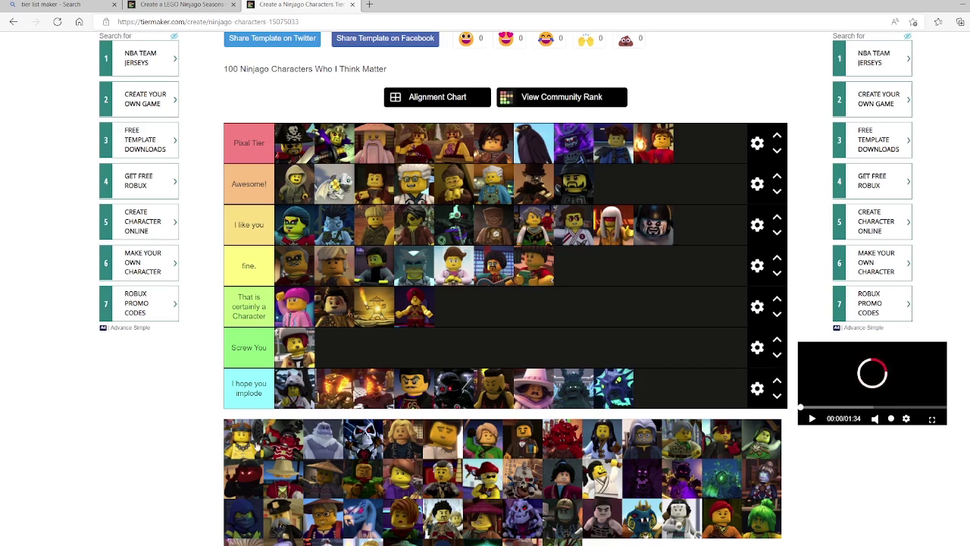
left_click_drag(242, 452, 360, 350)
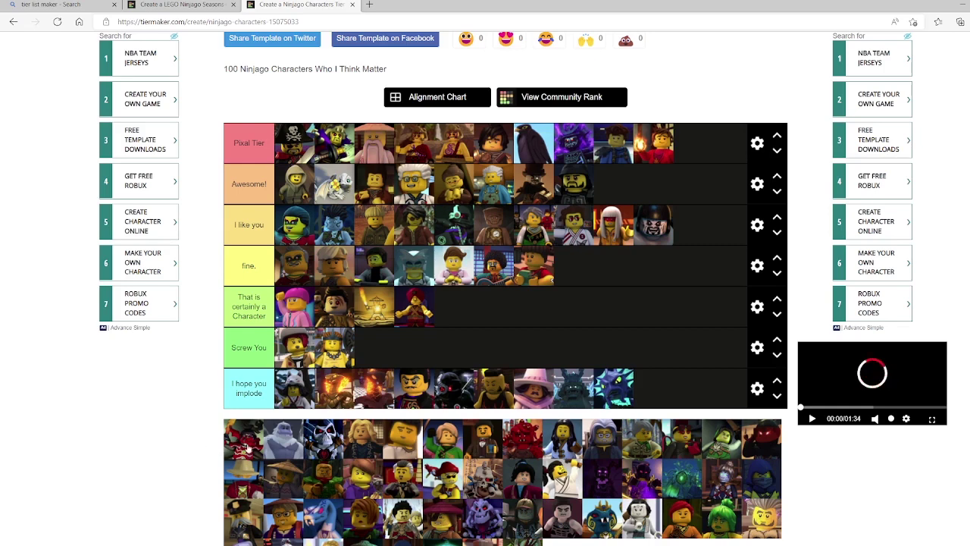
left_click_drag(247, 447, 694, 144)
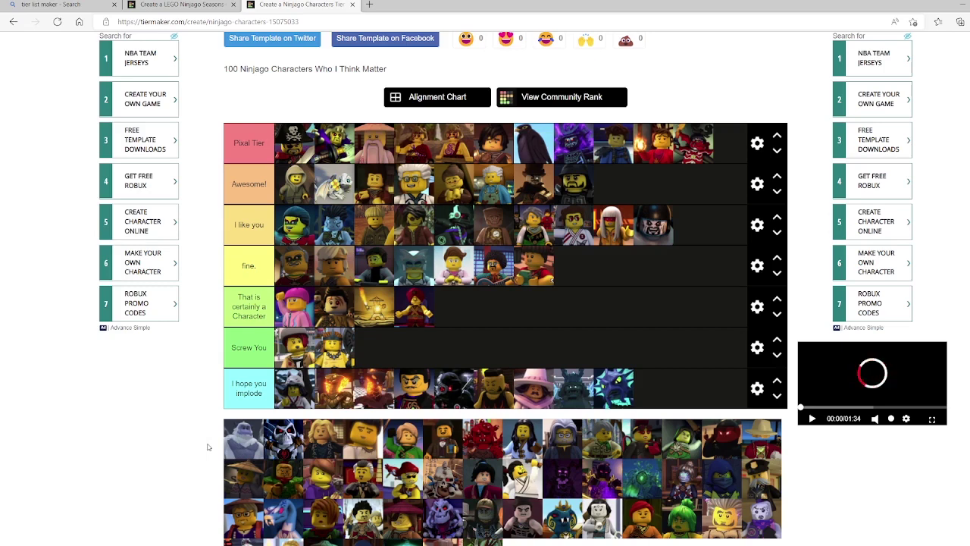
left_click_drag(245, 453, 574, 265)
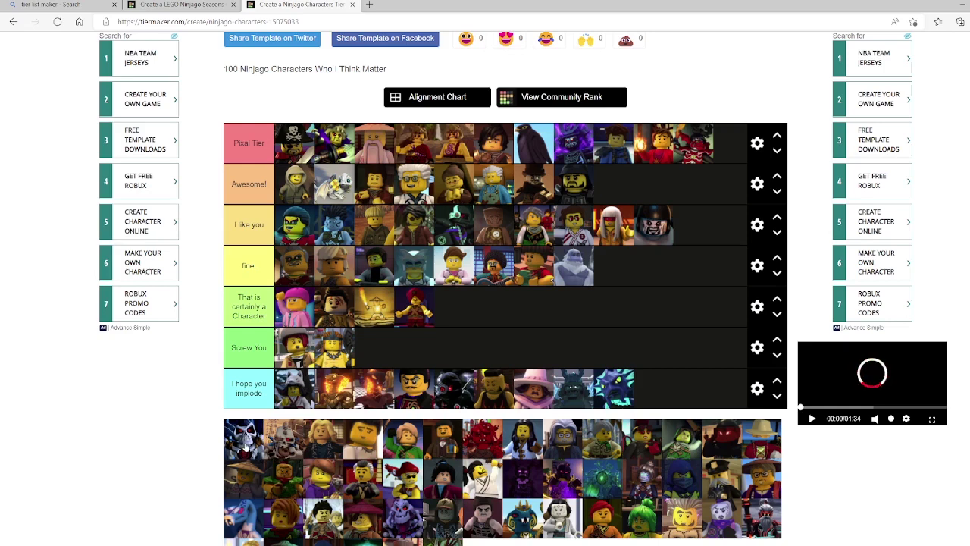
left_click_drag(245, 448, 650, 259)
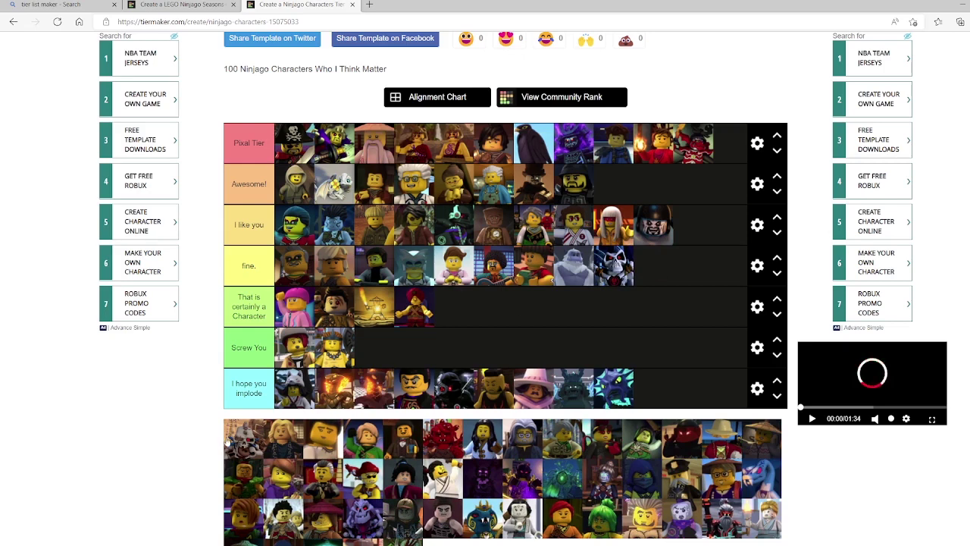
Step: Rank one character in fine. and two, including the blonde, in That is certainly a Character; move the green-hooded one from Awesome! to Pixal Tier
left_click_drag(244, 450, 689, 278)
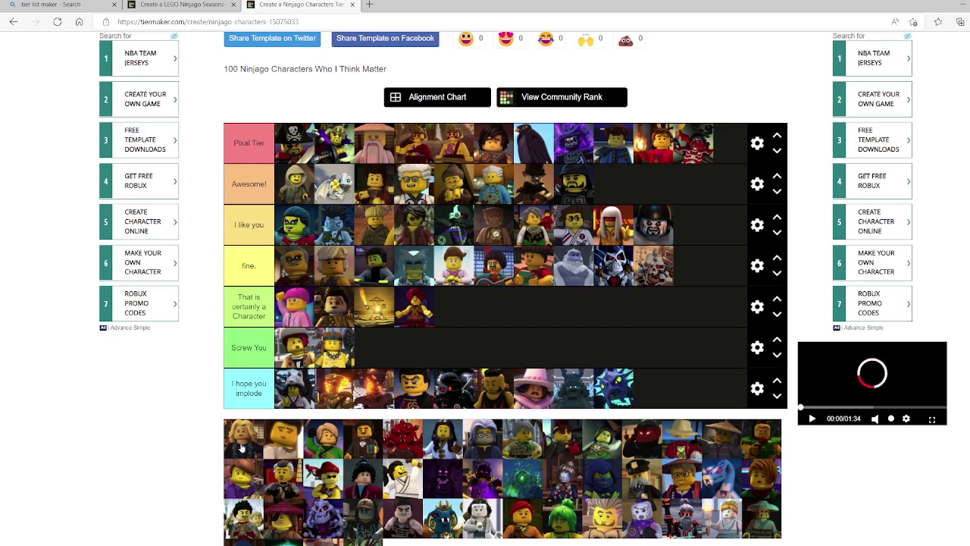
left_click_drag(241, 448, 453, 307)
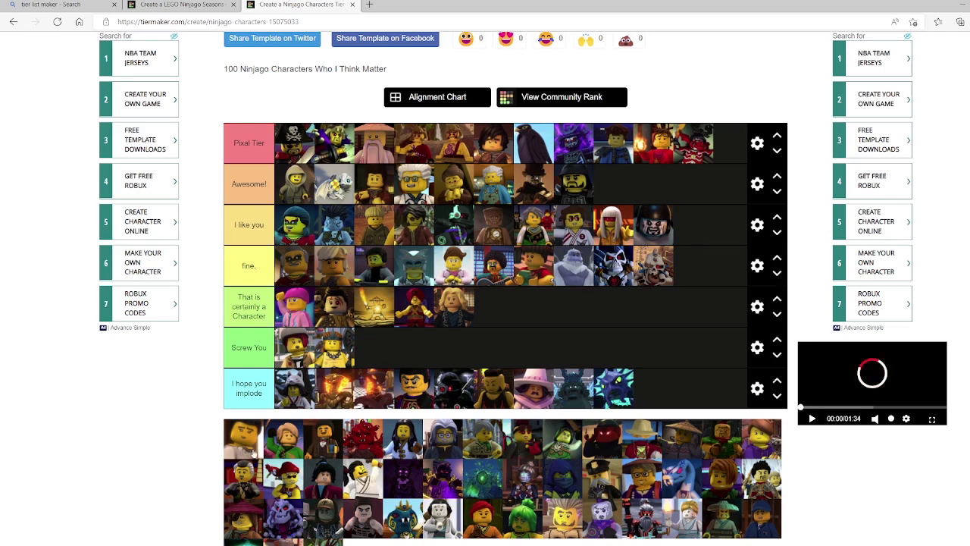
left_click_drag(255, 451, 502, 321)
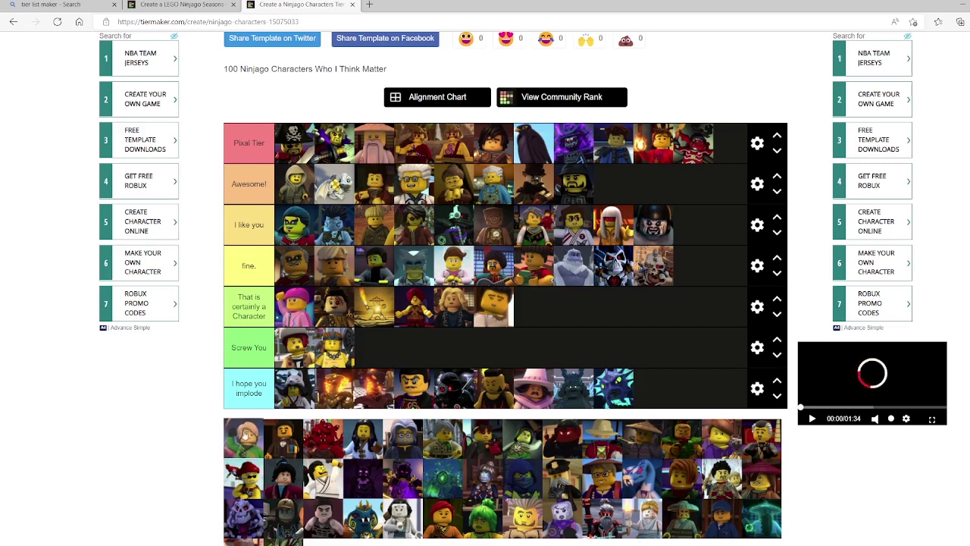
left_click_drag(244, 430, 635, 174)
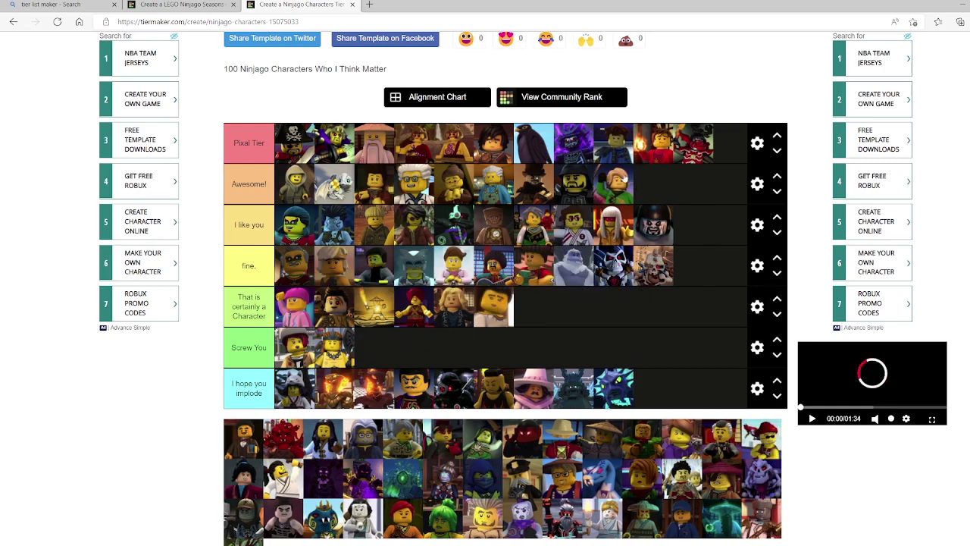
left_click_drag(615, 195, 716, 188)
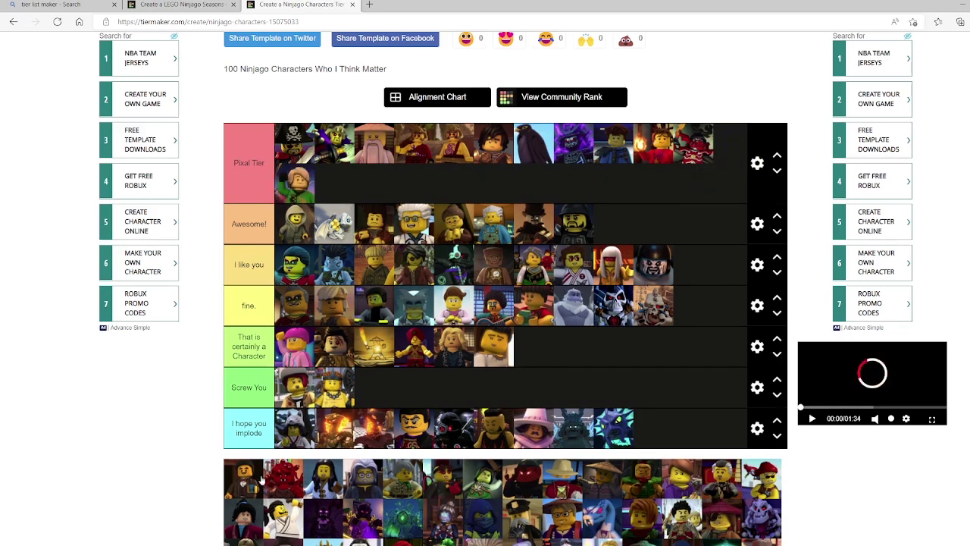
Step: Rank seven pool characters: red dragon and one more in I hope you implode, red ninja and one more in Screw You, one in fine., green-haired and one more in Awesome!
left_click_drag(244, 485, 640, 227)
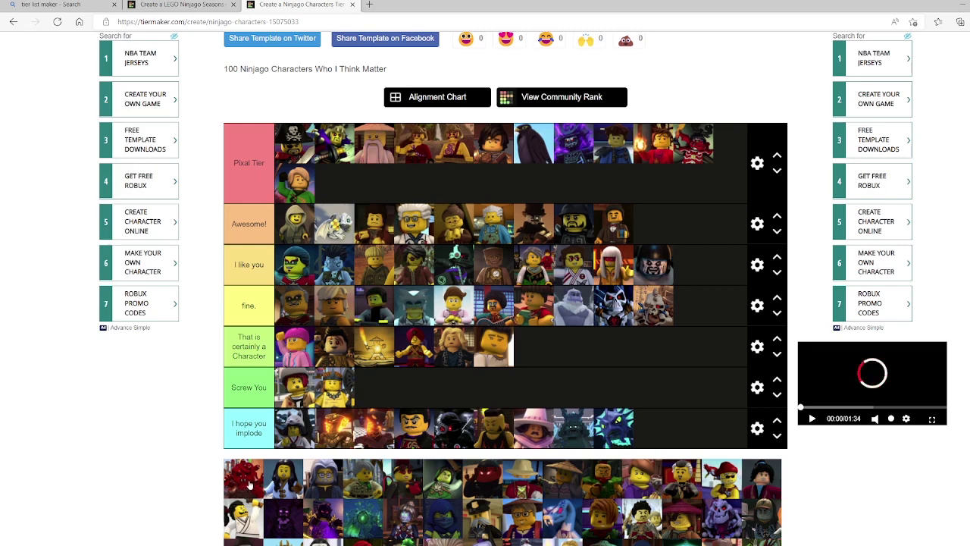
left_click_drag(248, 484, 686, 430)
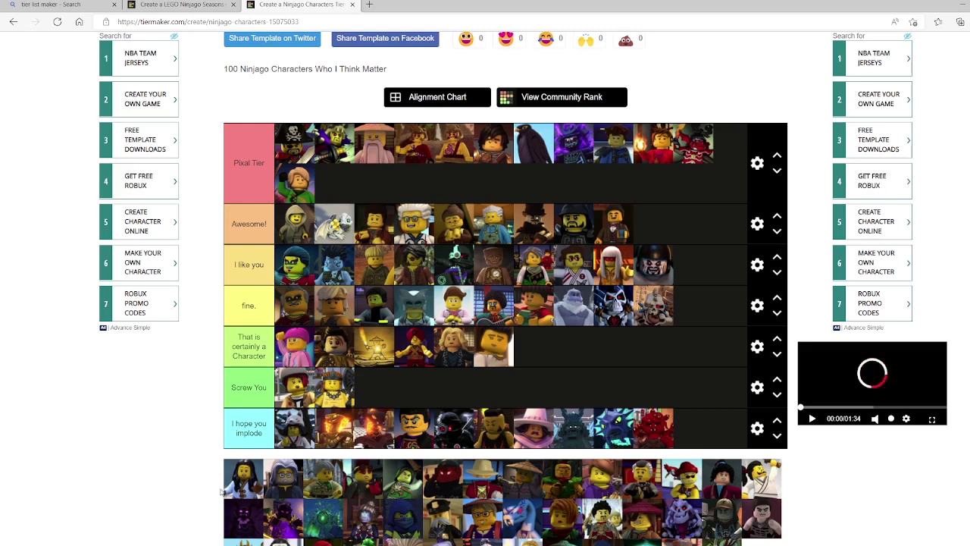
left_click_drag(245, 486, 391, 396)
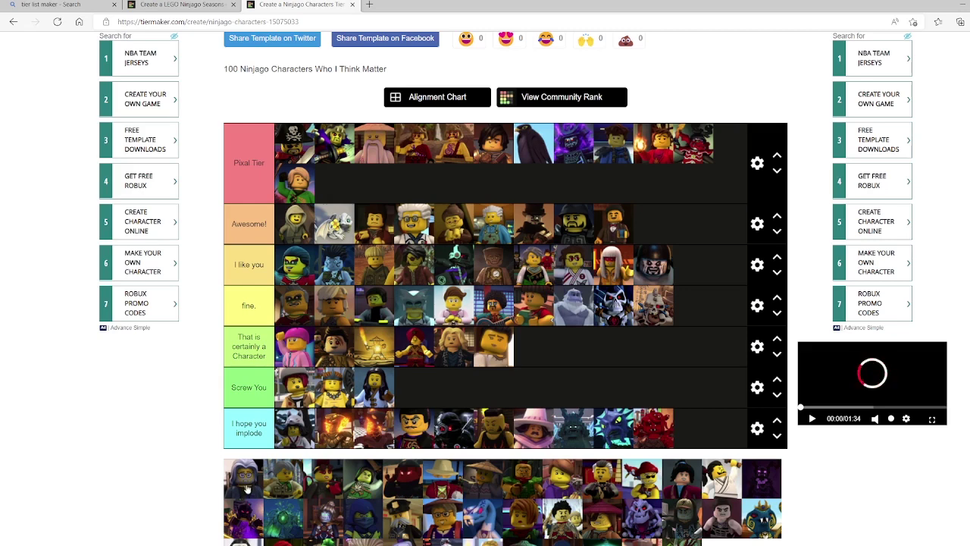
left_click_drag(246, 489, 708, 440)
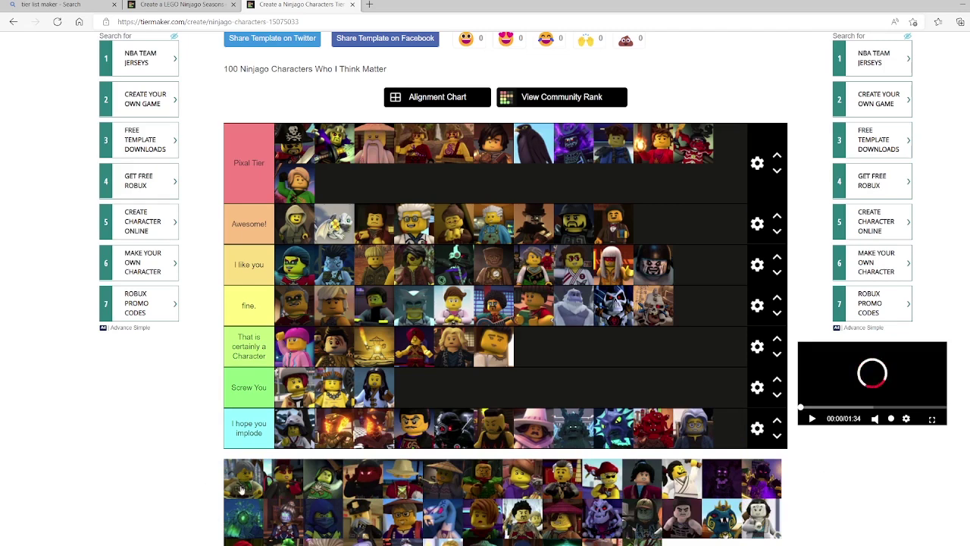
left_click_drag(242, 489, 733, 319)
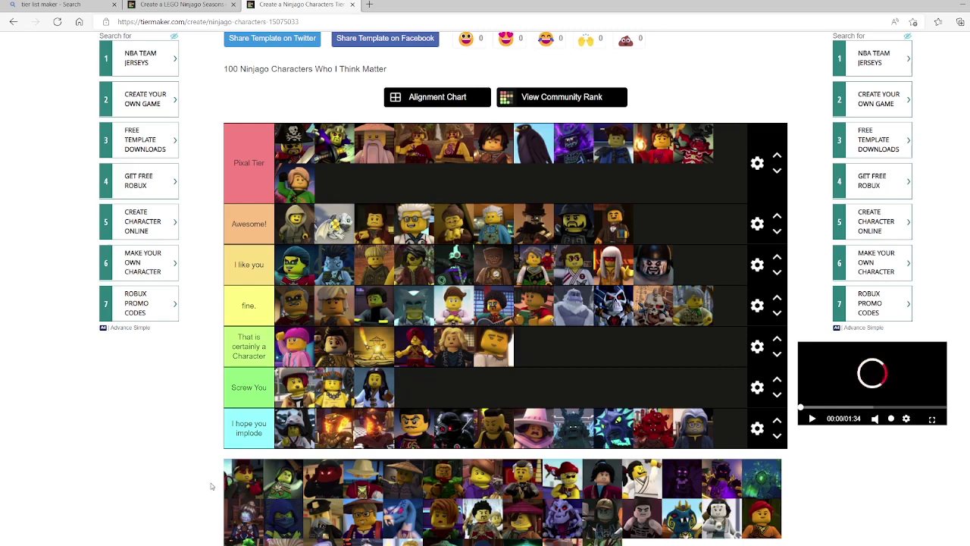
left_click_drag(243, 479, 414, 388)
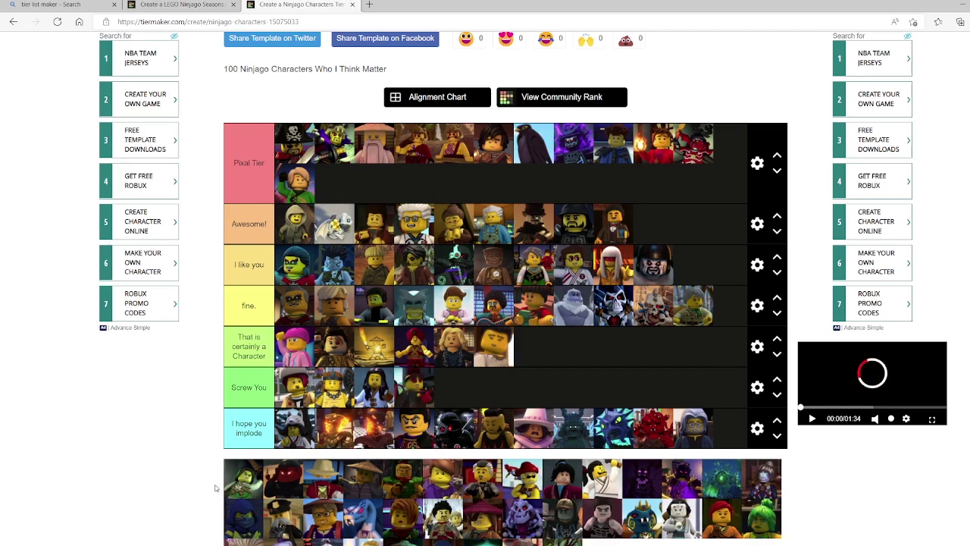
left_click_drag(238, 489, 695, 223)
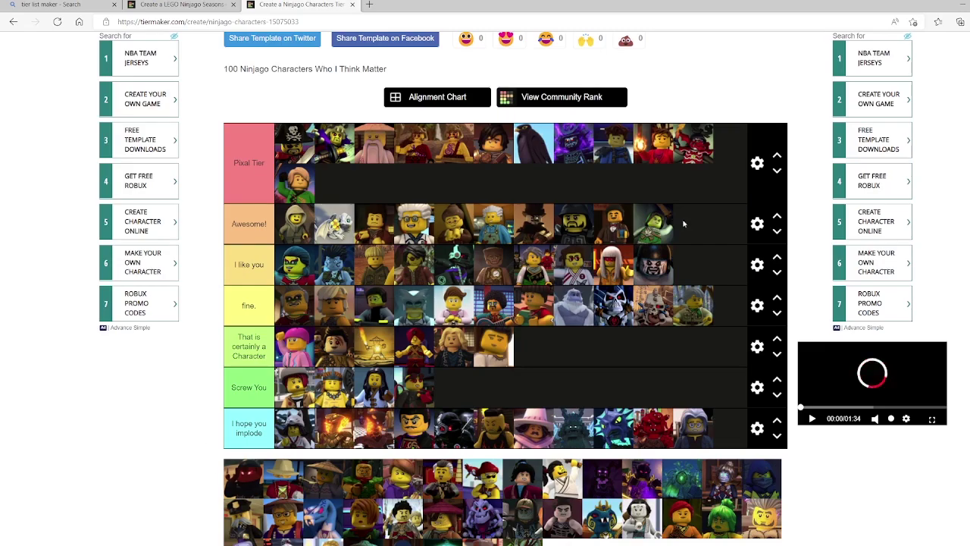
Step: Add a Neat row below Awesome!, then rank a red-hooded figure and two straw-hat characters
left_click(757, 224)
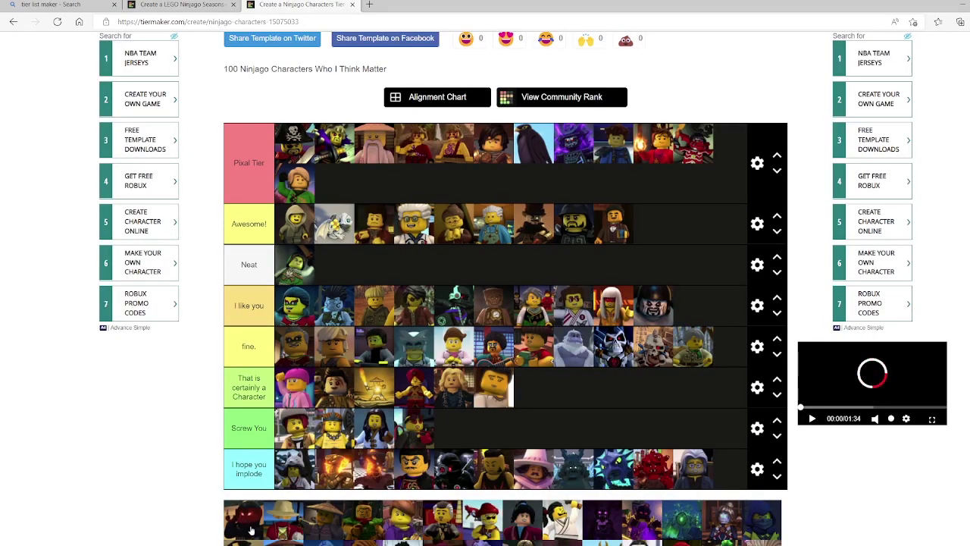
left_click_drag(248, 528, 653, 224)
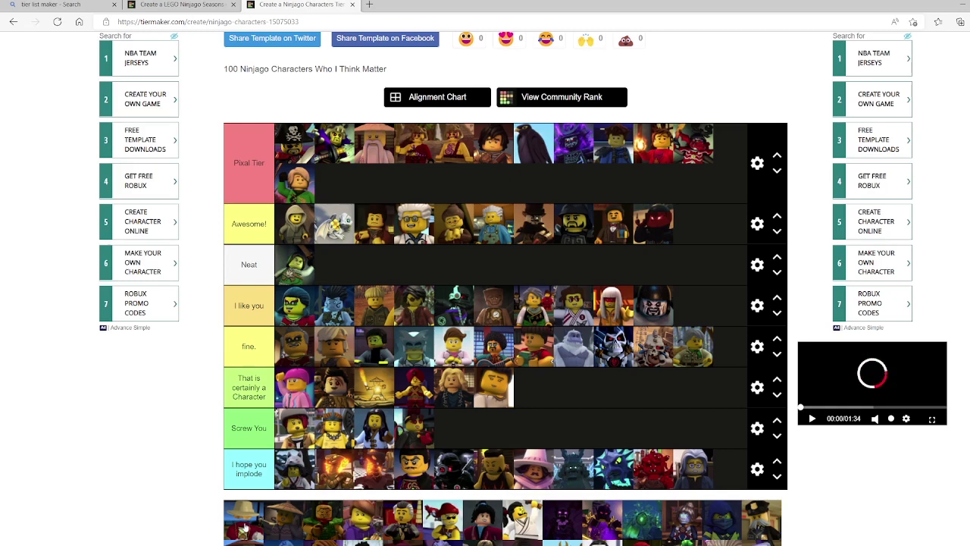
left_click_drag(245, 528, 453, 428)
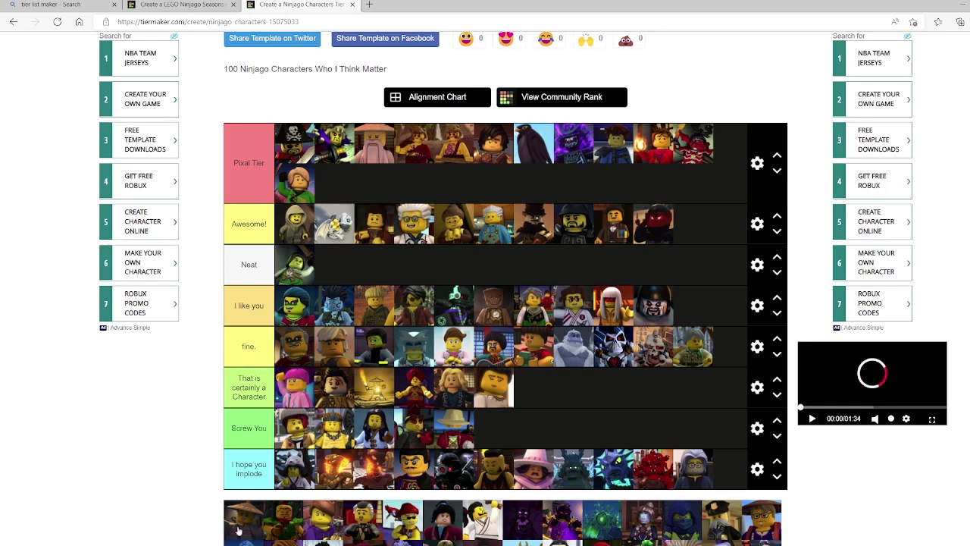
left_click_drag(236, 525, 324, 430)
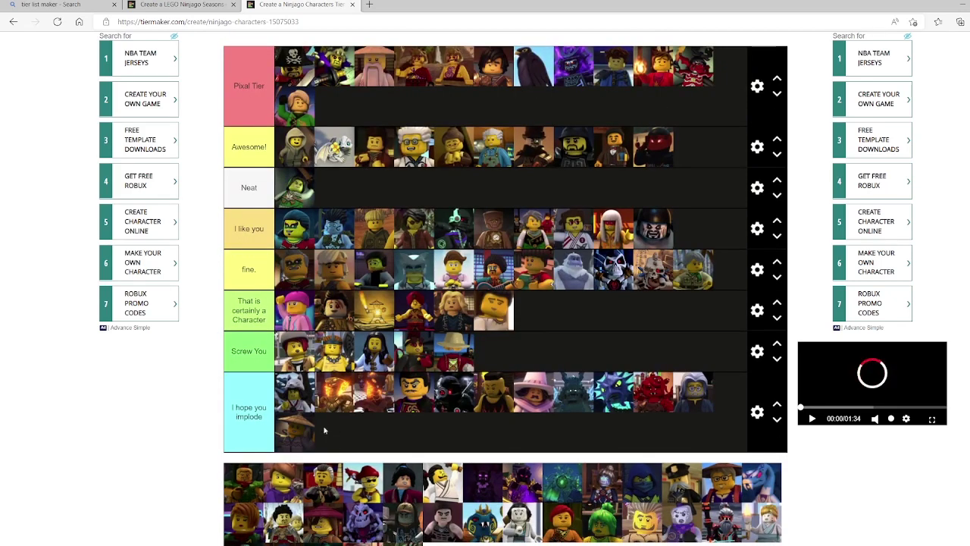
Step: Rank five more characters: one in fine., one in Screw You, red-hatted in Neat, two including the dark-haired ninja in Pixal Tier
left_click(245, 494)
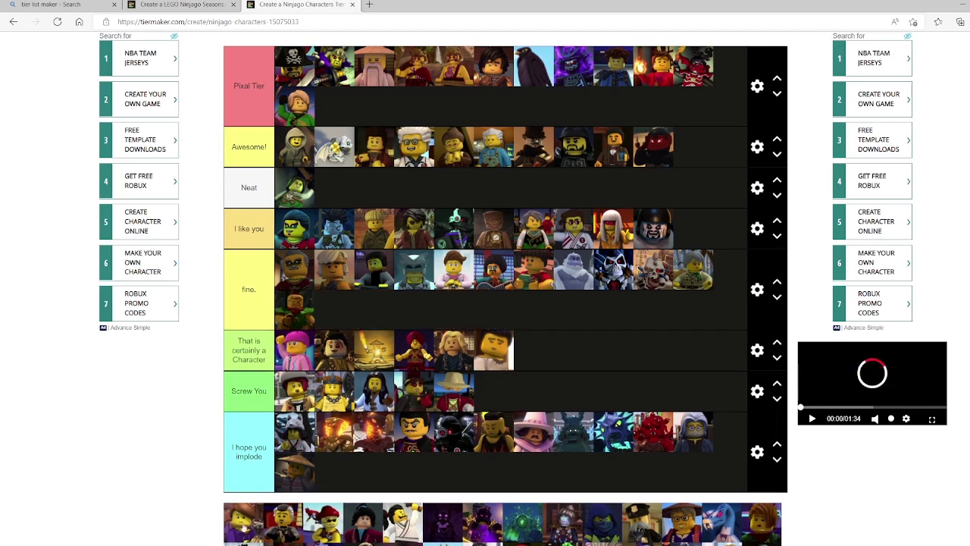
left_click_drag(246, 528, 367, 111)
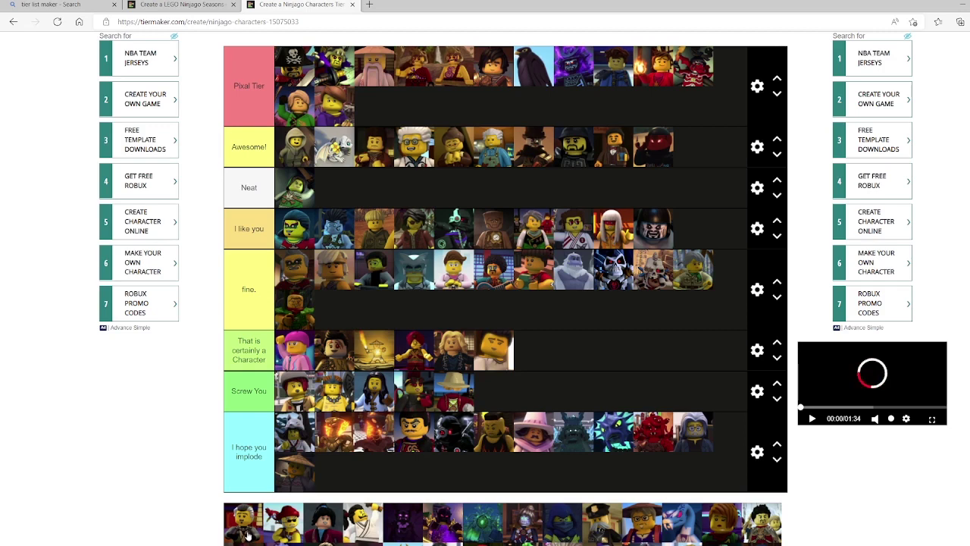
left_click_drag(248, 535, 493, 392)
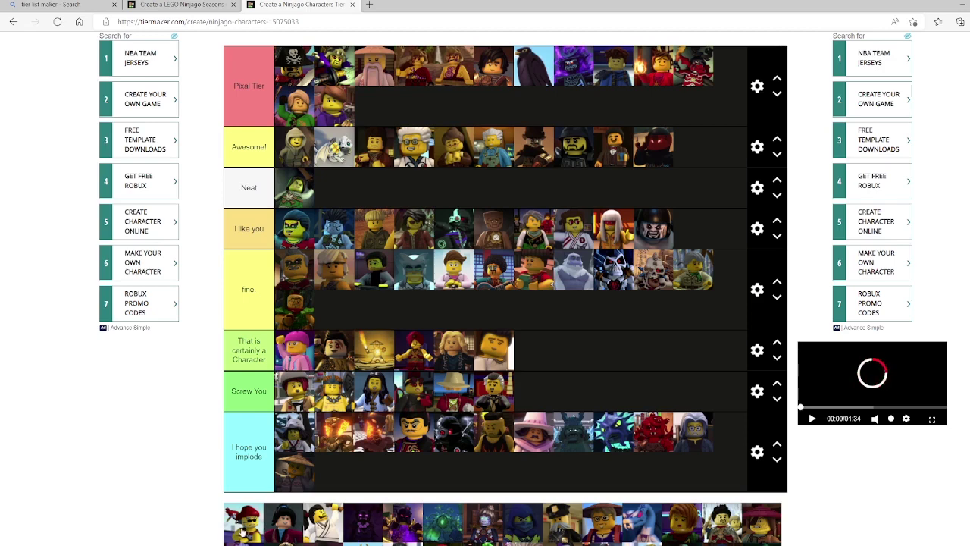
left_click_drag(243, 533, 359, 192)
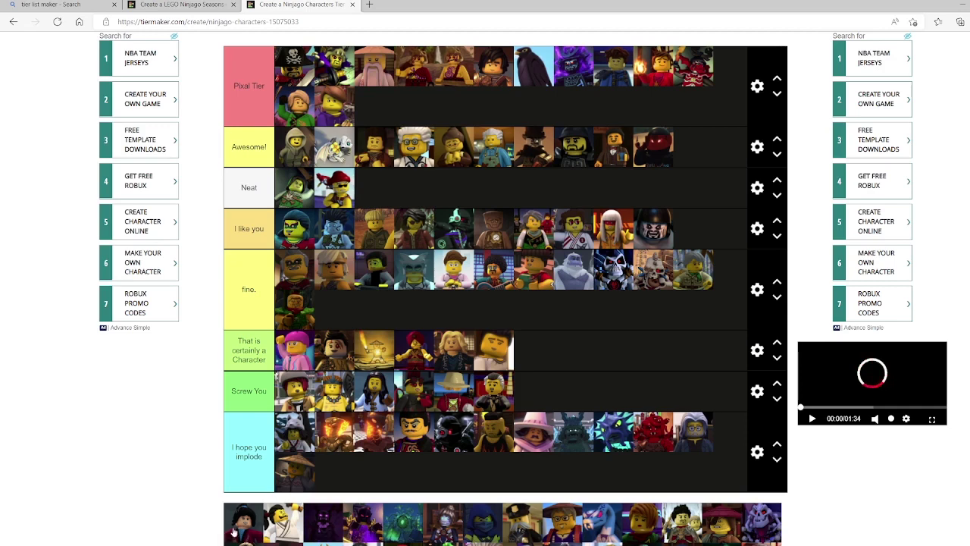
left_click_drag(241, 524, 374, 106)
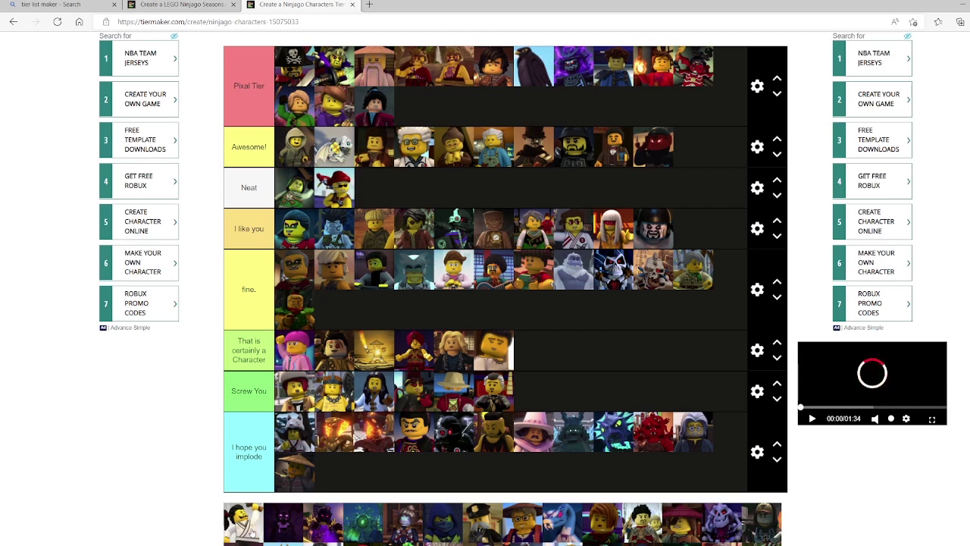
Step: Place the white ninja and green glowing character in I hope you implode, one in fine., two in Pixal Tier
left_click_drag(250, 527, 397, 482)
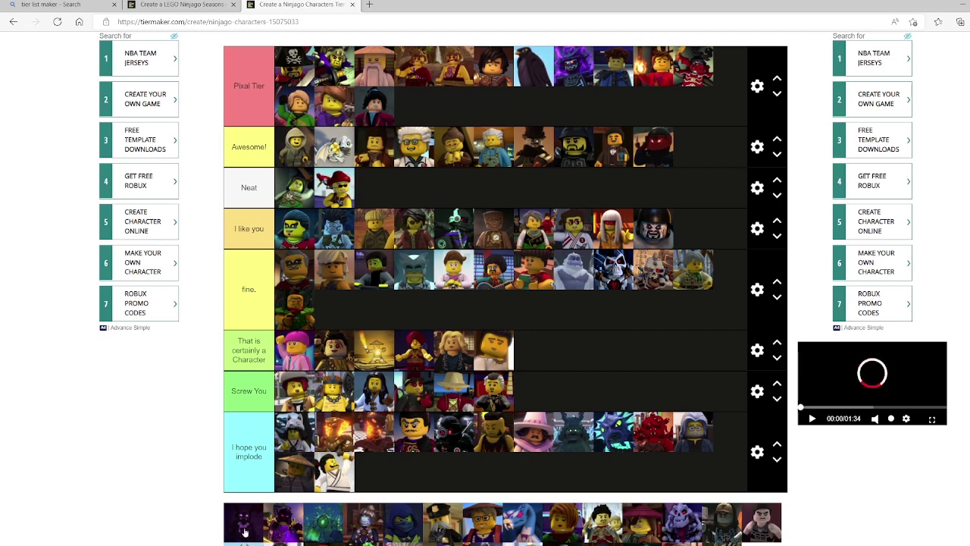
left_click_drag(244, 530, 389, 334)
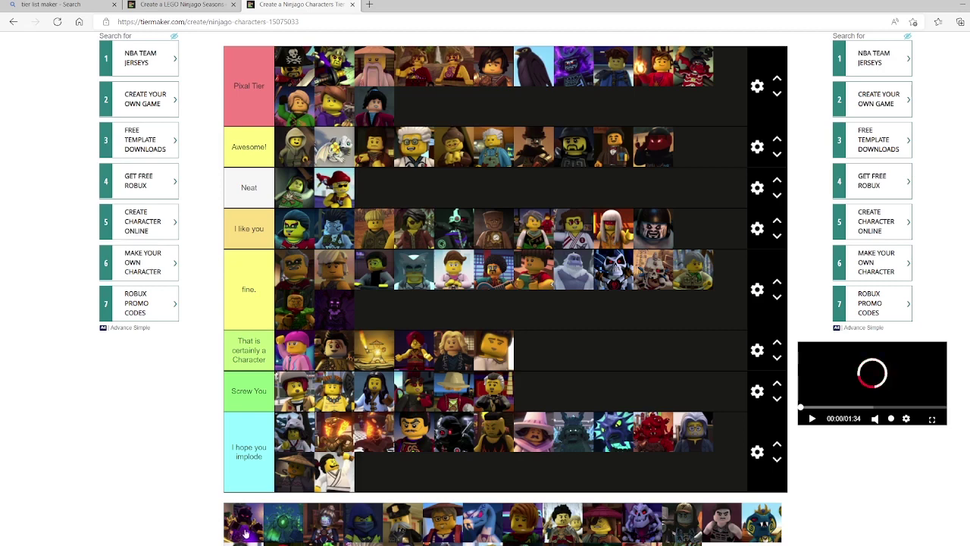
left_click_drag(245, 533, 453, 104)
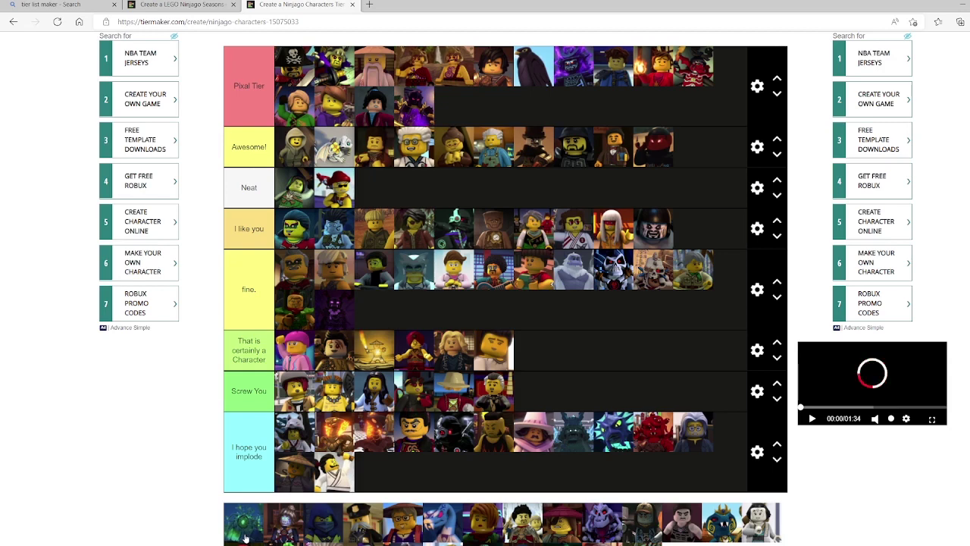
left_click_drag(245, 531, 386, 470)
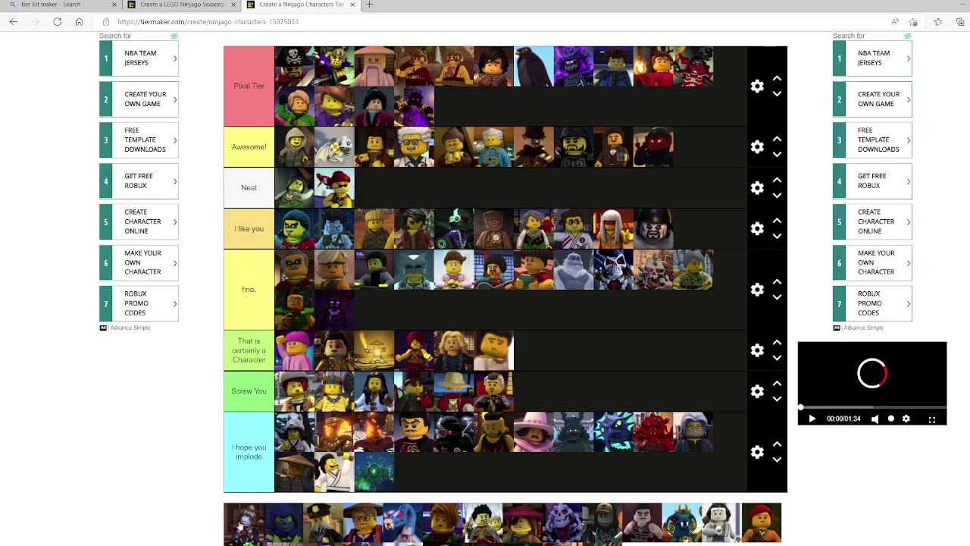
left_click_drag(241, 523, 466, 104)
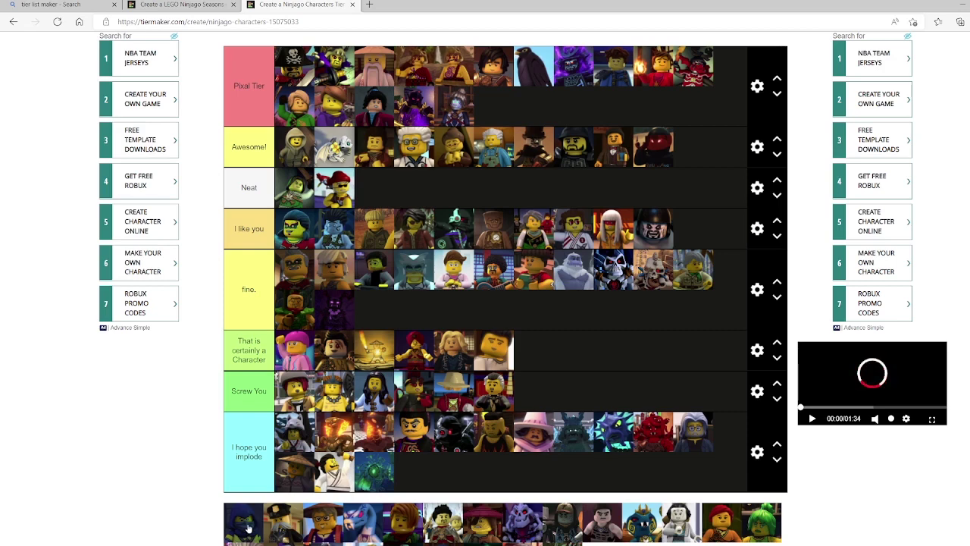
mouse_move(248, 528)
left_mouse_down()
mouse_move(464, 482)
mouse_move(476, 489)
mouse_move(233, 533)
left_mouse_up()
Step: Move the grey-haired ninja up to I like you; rank police-hat, glasses, blue creature and orange-haired characters
left_click_drag(423, 282, 693, 227)
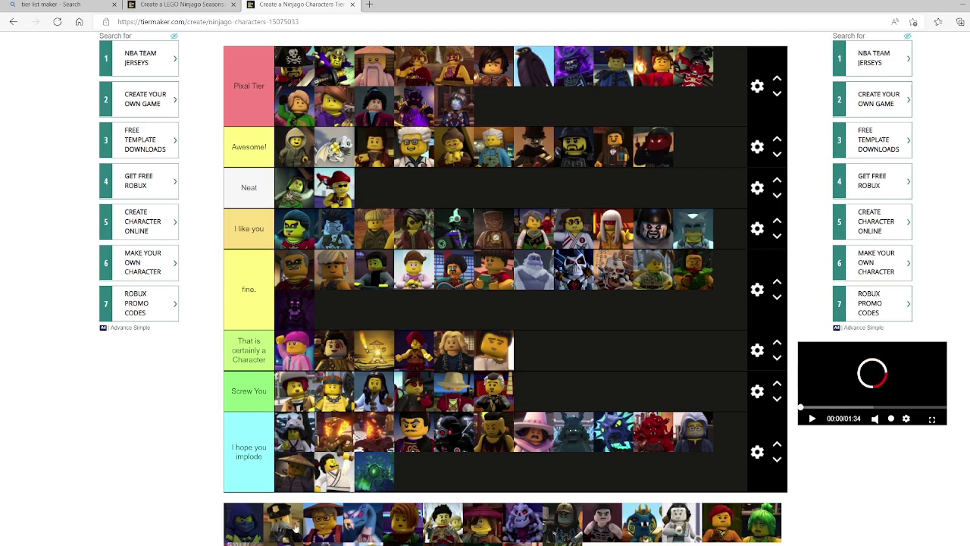
left_click_drag(296, 525, 533, 391)
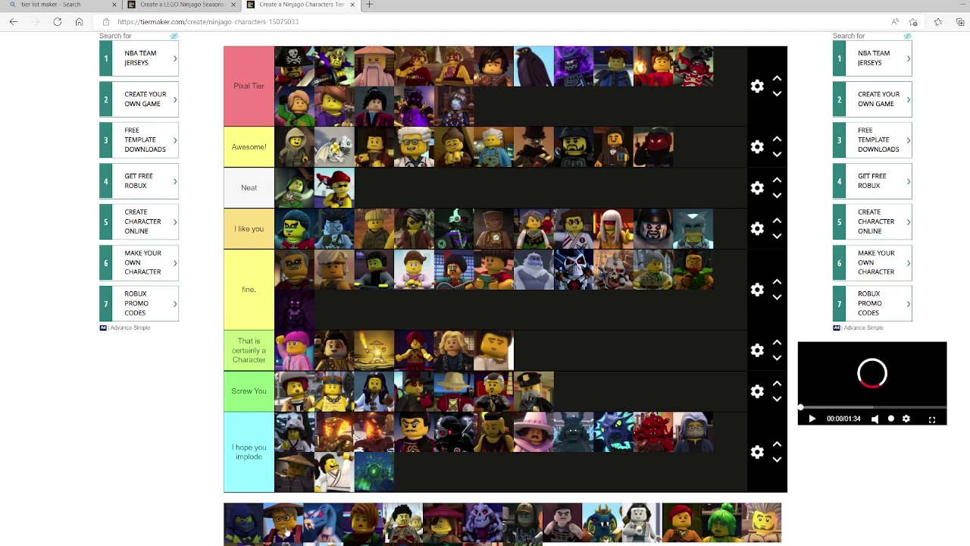
left_click_drag(287, 533, 693, 147)
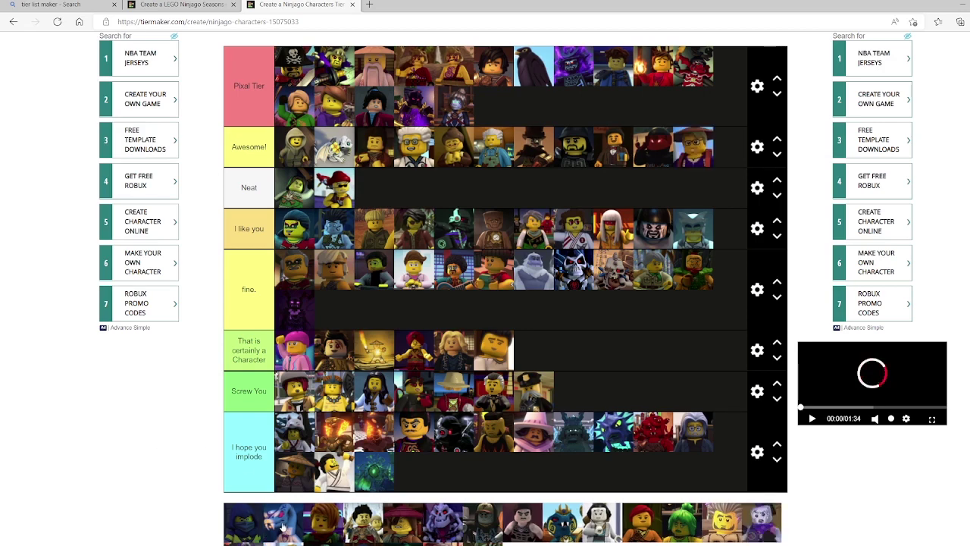
left_click_drag(294, 534, 529, 107)
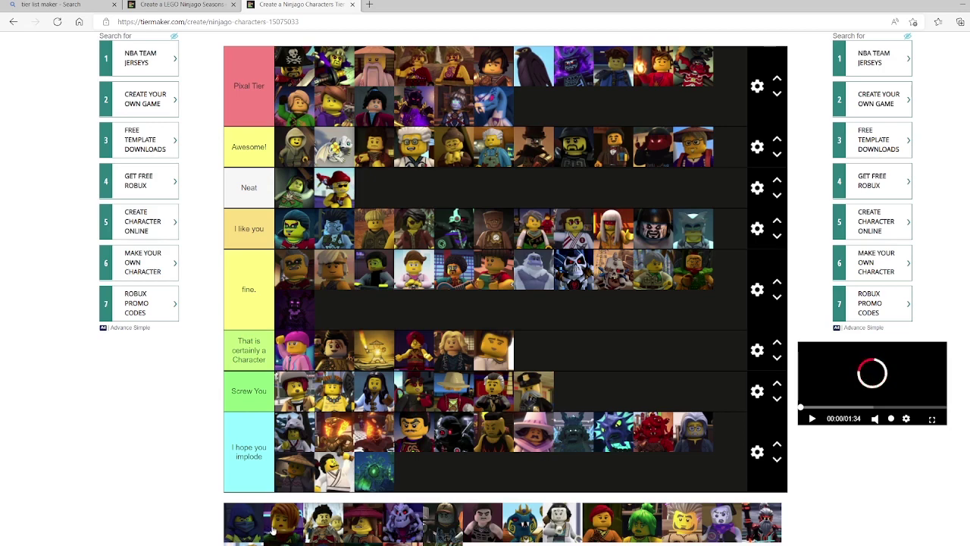
left_click_drag(271, 530, 428, 477)
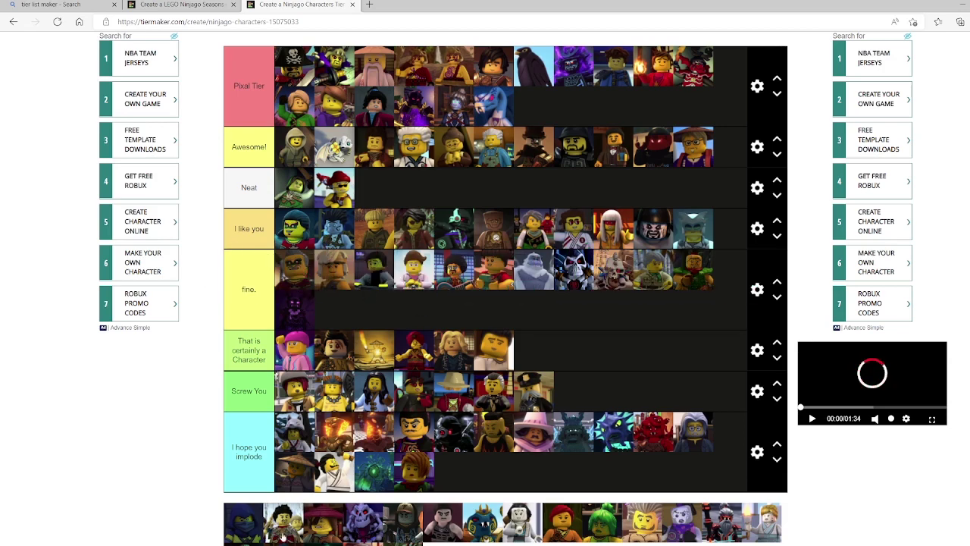
Step: Rank six more: two in That is certainly a Character, others in Pixal Tier, I like you, Neat, Awesome!
left_click_drag(282, 535, 590, 364)
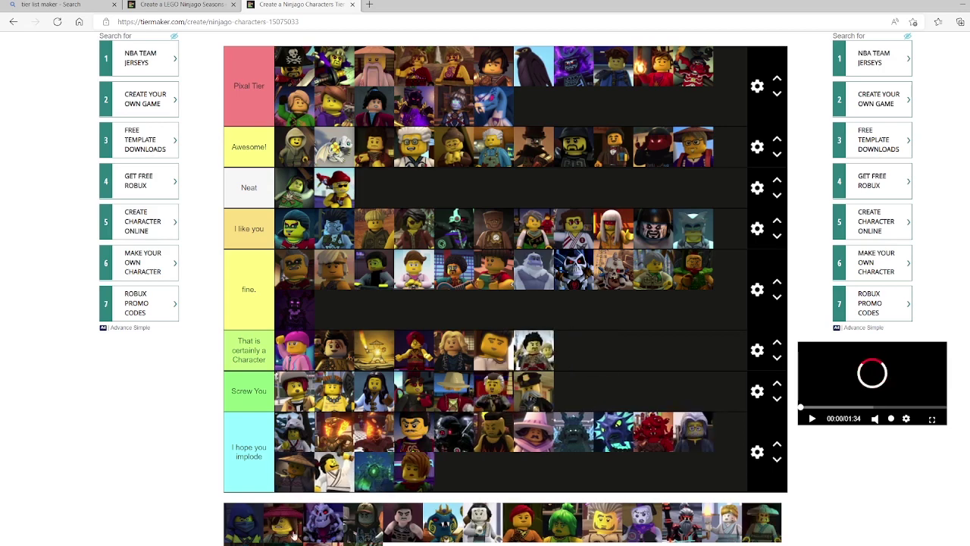
left_click_drag(292, 535, 589, 111)
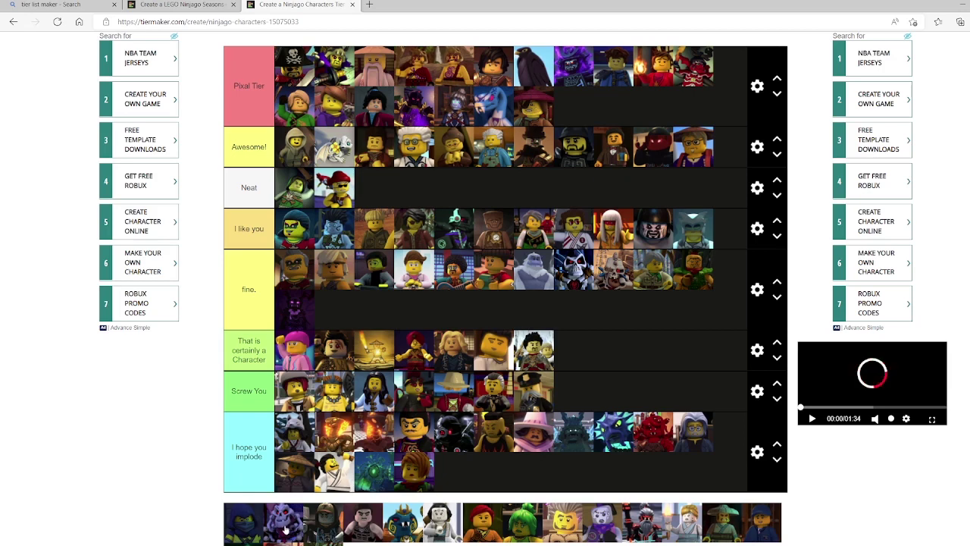
left_click_drag(287, 531, 728, 228)
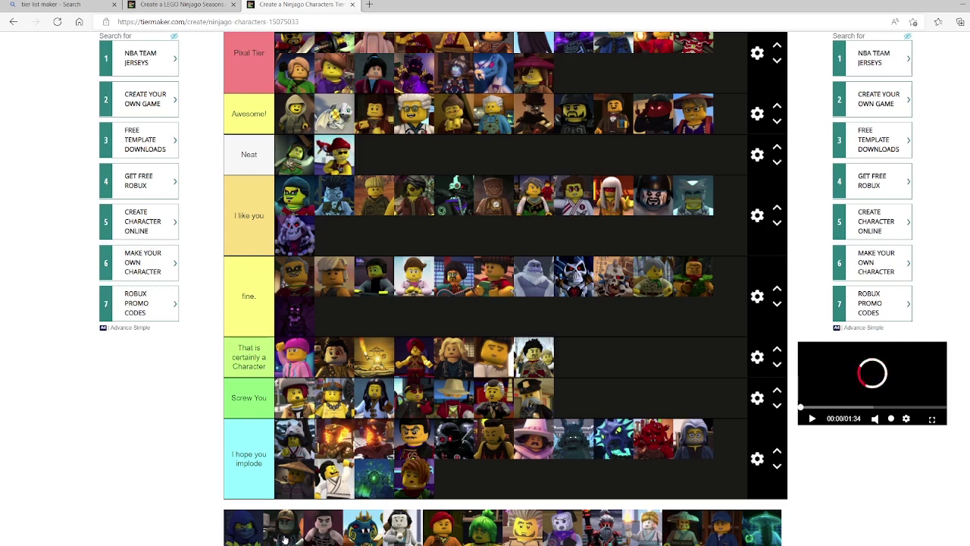
left_click_drag(284, 535, 374, 154)
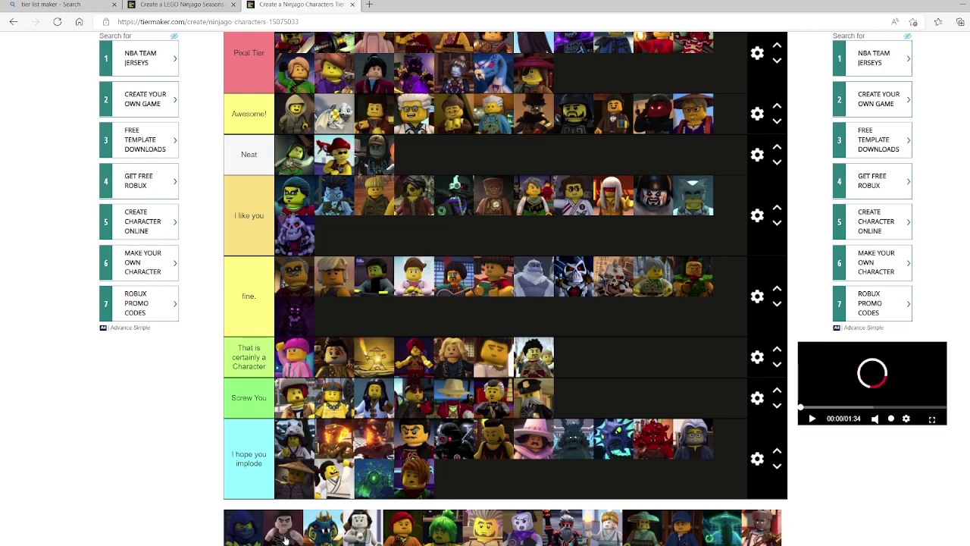
left_click_drag(285, 535, 574, 357)
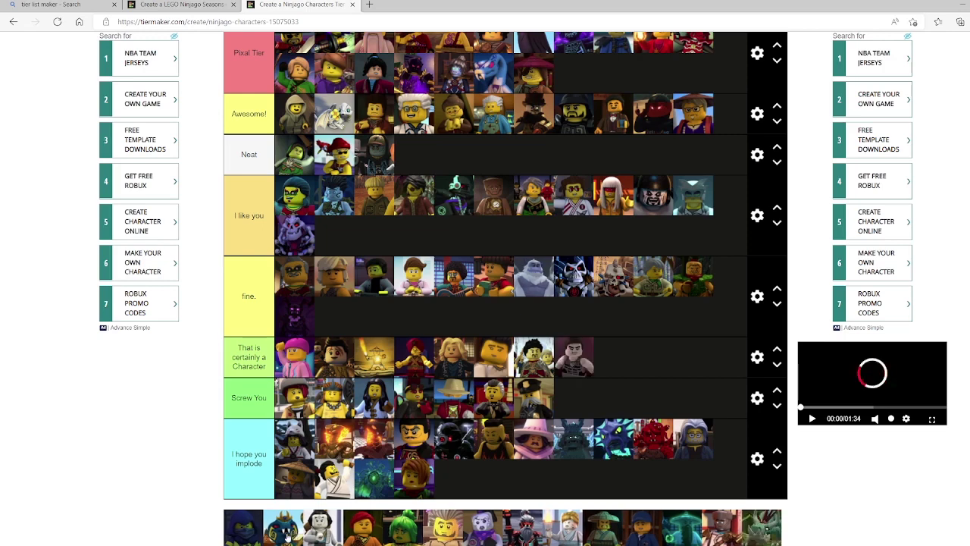
left_click_drag(287, 534, 702, 142)
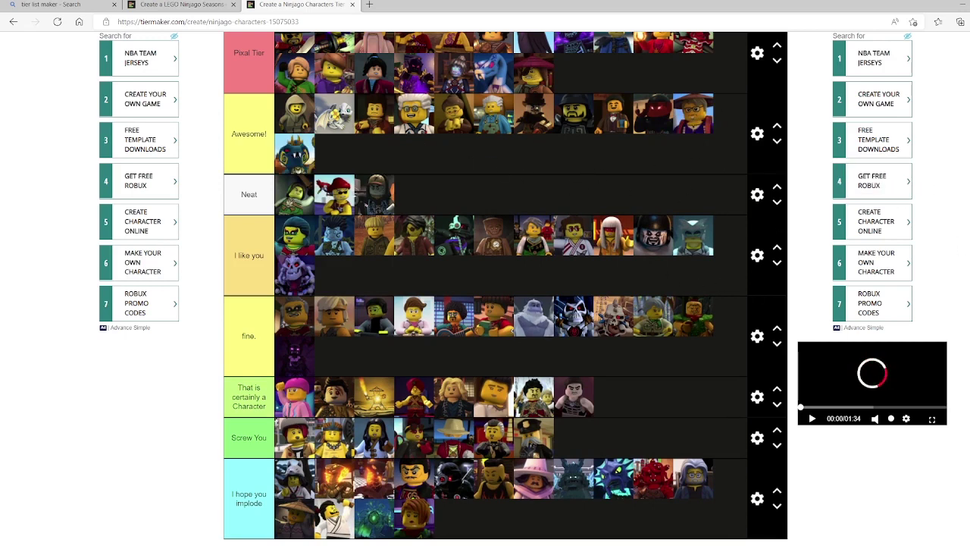
Step: Put white-haired and yellow spiky-haired characters in I hope you implode, red-haired in Awesome!, green-haired in fine., one in Pixal Tier
scroll(506, 288, "down", 1)
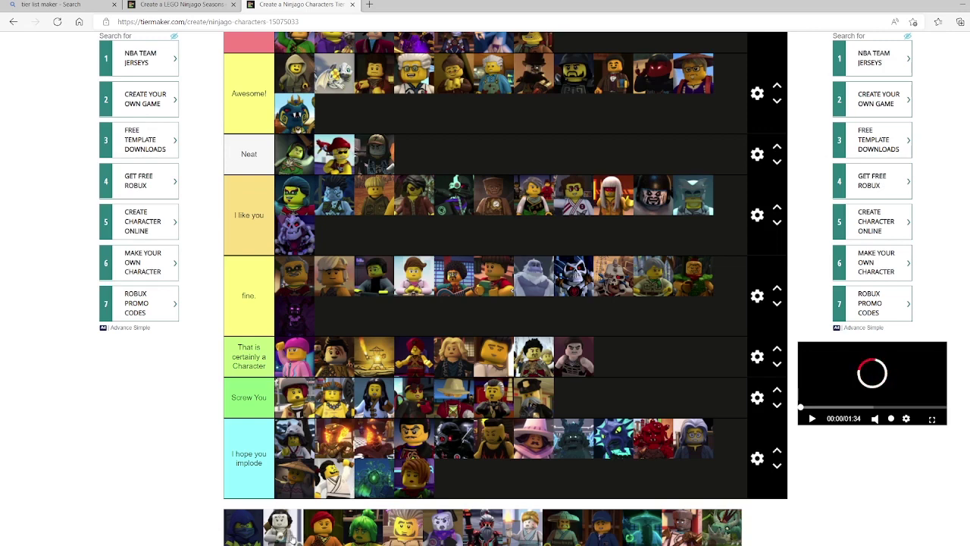
left_click_drag(292, 535, 483, 485)
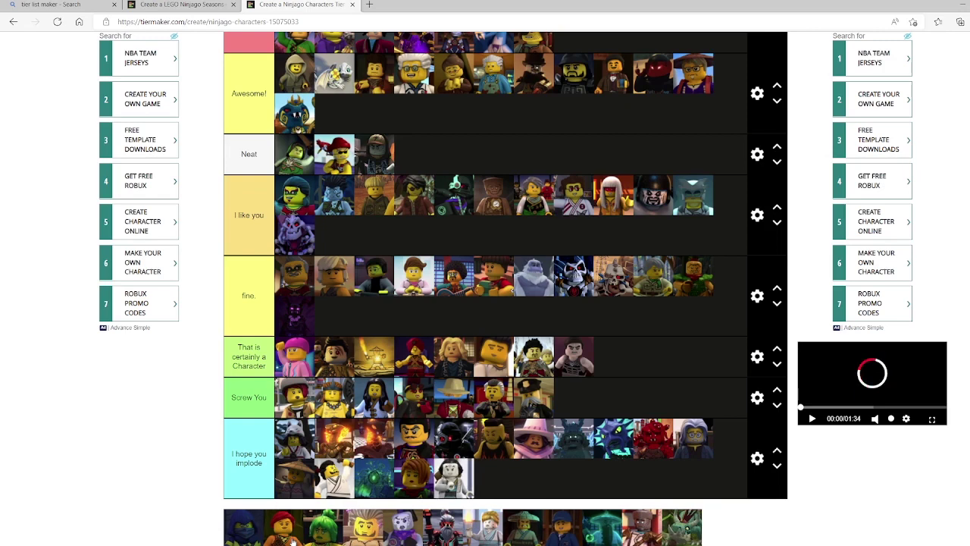
left_click_drag(290, 538, 335, 114)
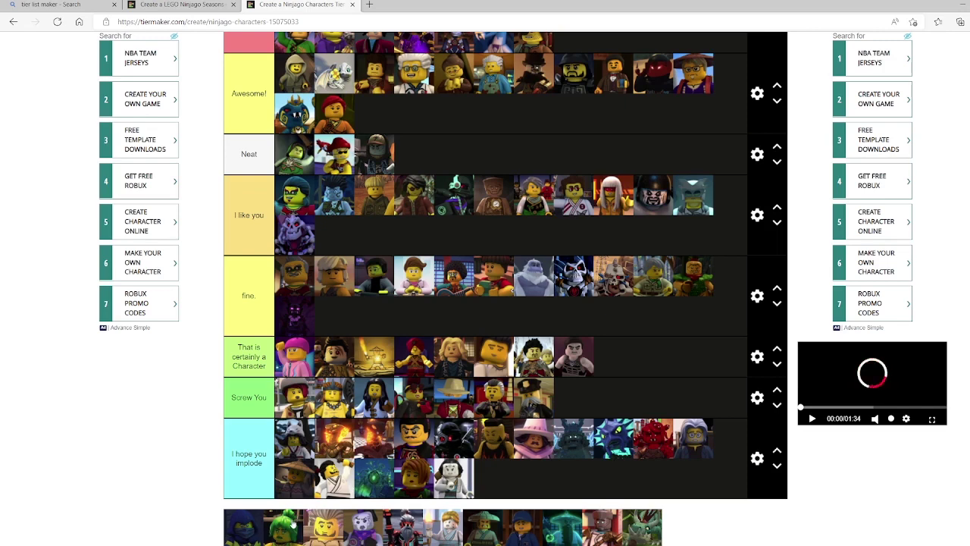
left_click_drag(293, 523, 334, 316)
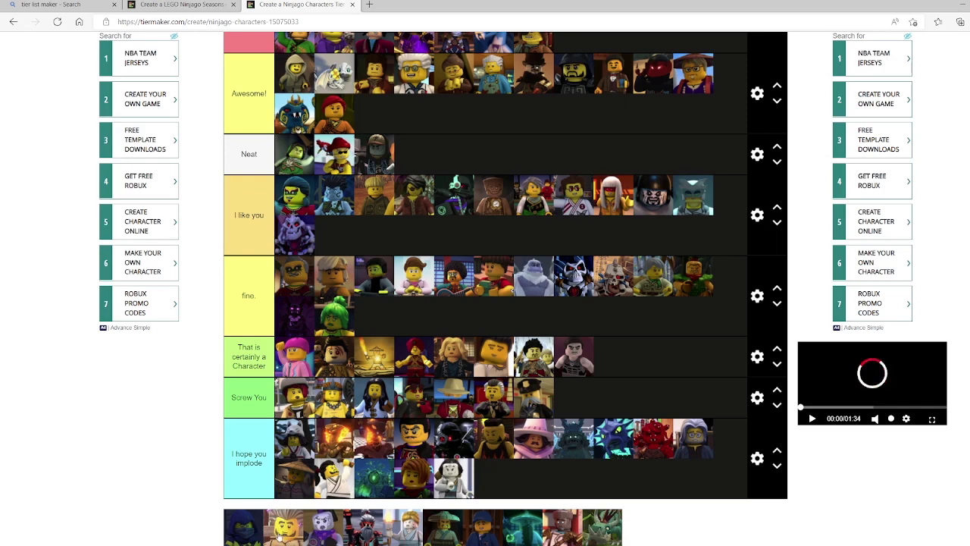
left_click_drag(281, 535, 527, 475)
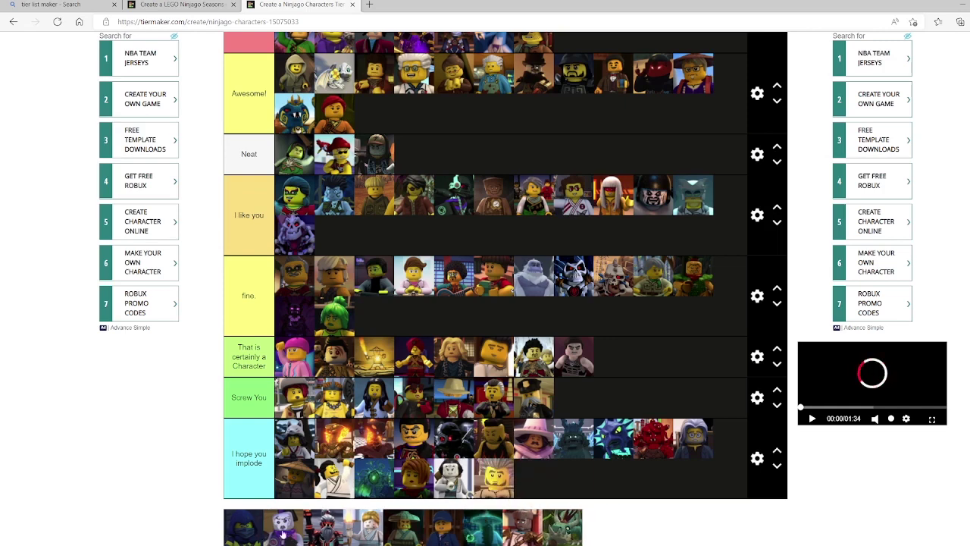
left_click_drag(282, 535, 588, 91)
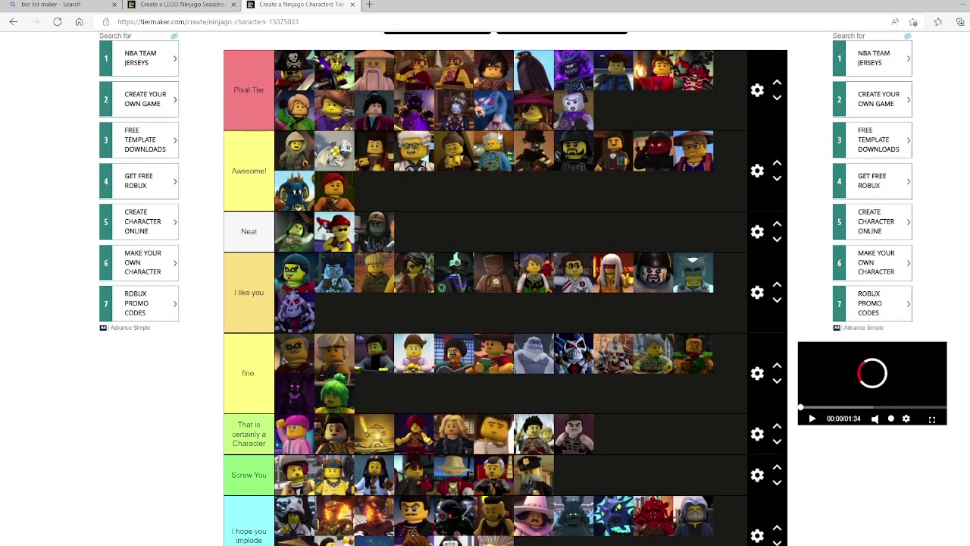
Step: Put red-armoured, green-hatted and dark-blue hatted characters in I hope you implode, two in fine., one in Pixal Tier, one in I like you
scroll(548, 289, "down", 1)
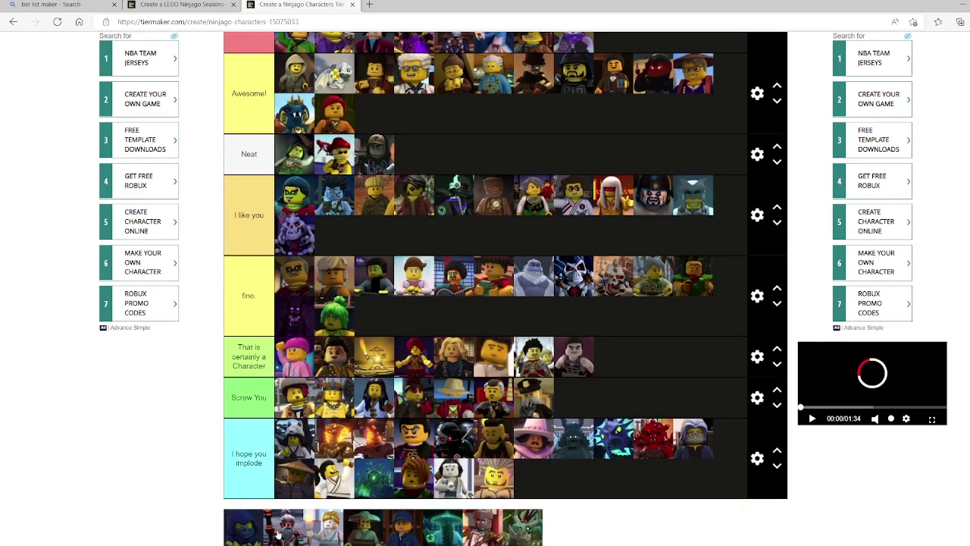
left_click_drag(279, 535, 560, 485)
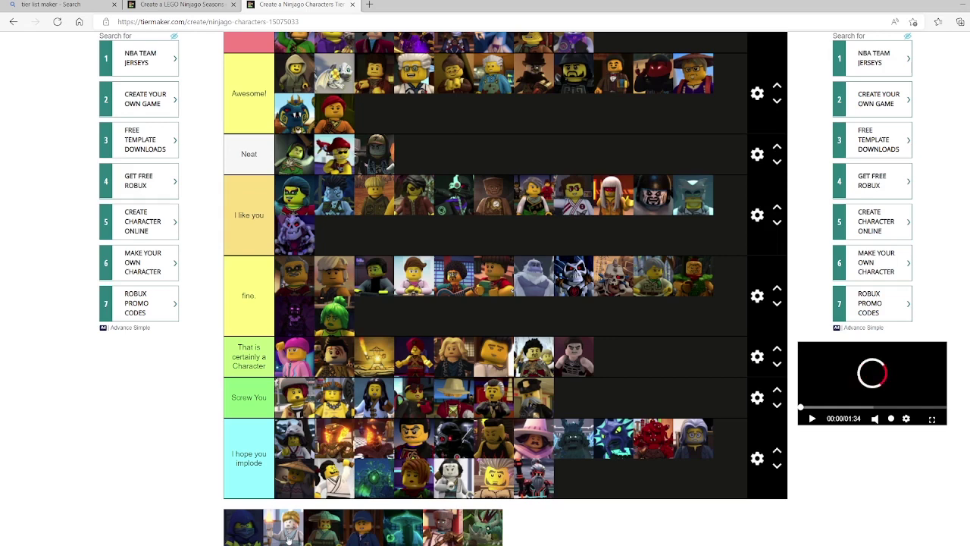
left_click_drag(288, 539, 374, 315)
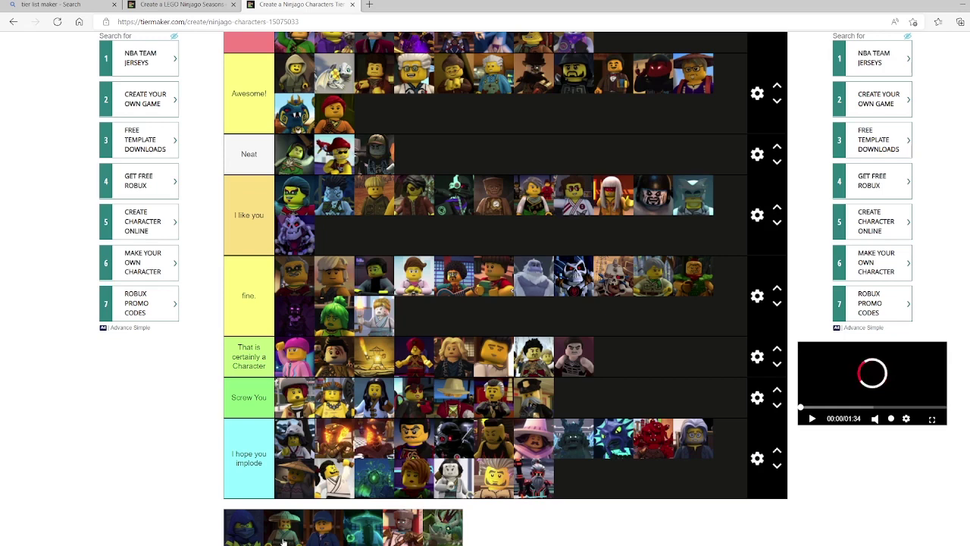
left_click_drag(285, 531, 574, 478)
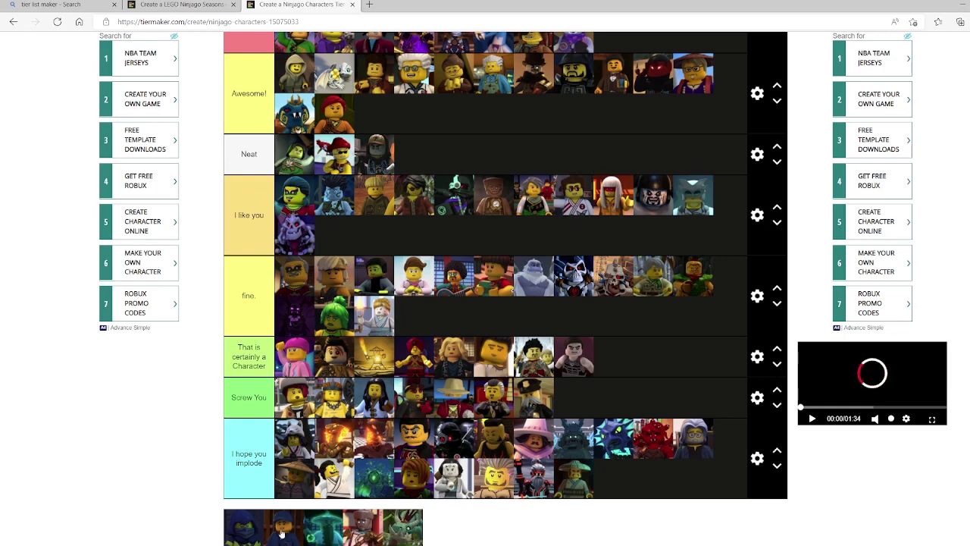
left_click_drag(282, 534, 629, 474)
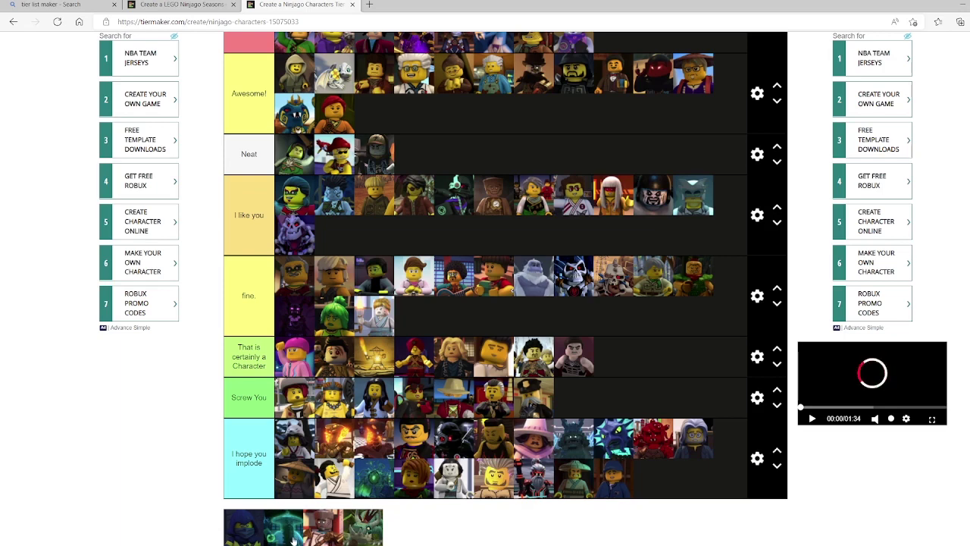
left_click_drag(293, 540, 415, 316)
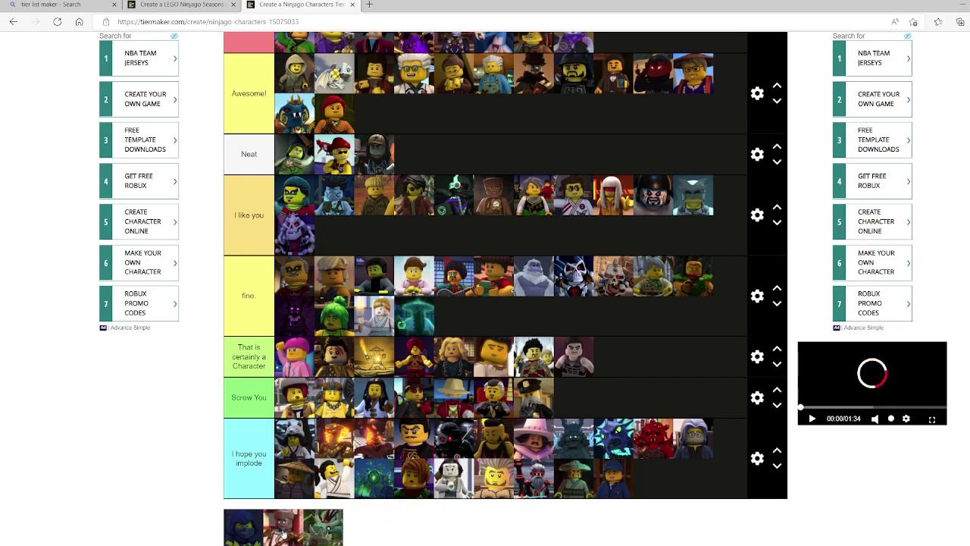
left_click_drag(282, 533, 628, 44)
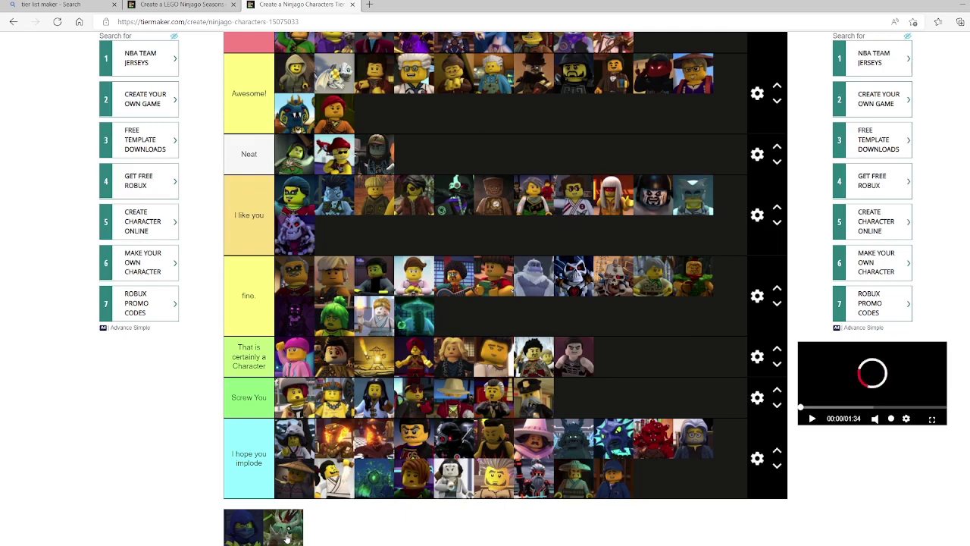
left_click_drag(287, 537, 335, 235)
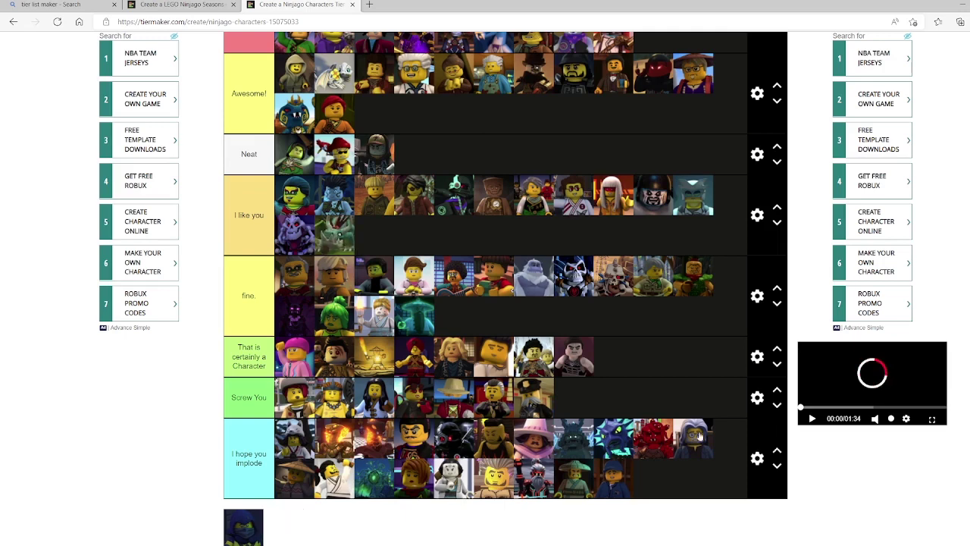
Step: Move the grey-haired character into the Neat tier
scroll(703, 455, "up", 2)
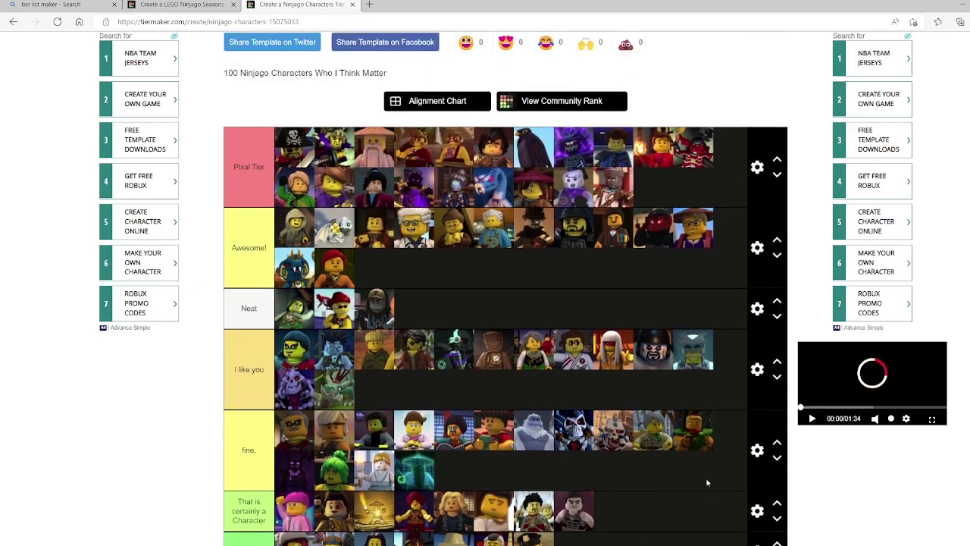
scroll(707, 482, "down", 1)
scroll(707, 482, "down", 1)
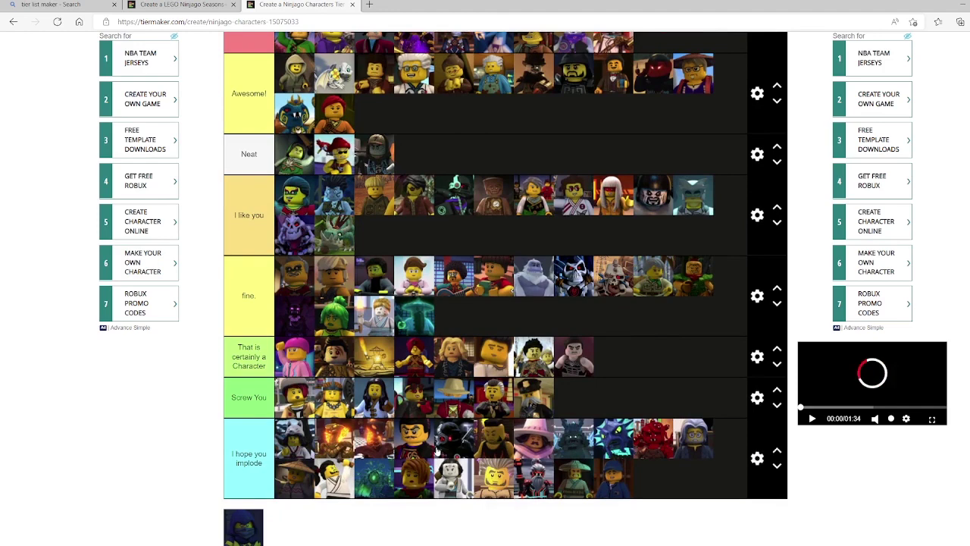
scroll(437, 452, "up", 1)
left_click_drag(653, 352, 452, 232)
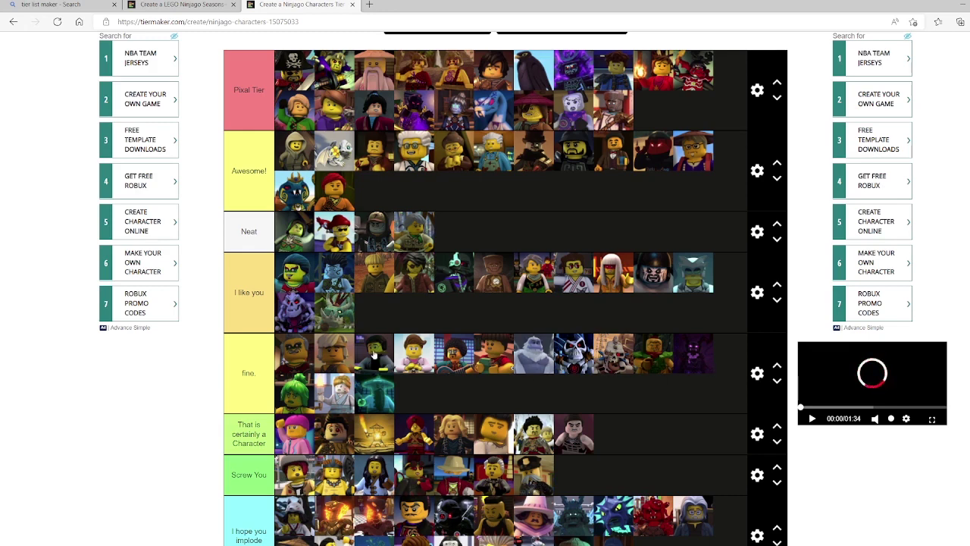
Step: Try the green-faced character in I like you, return it to fine., and demote the dark-haired one to Screw You
left_click_drag(374, 355, 385, 315)
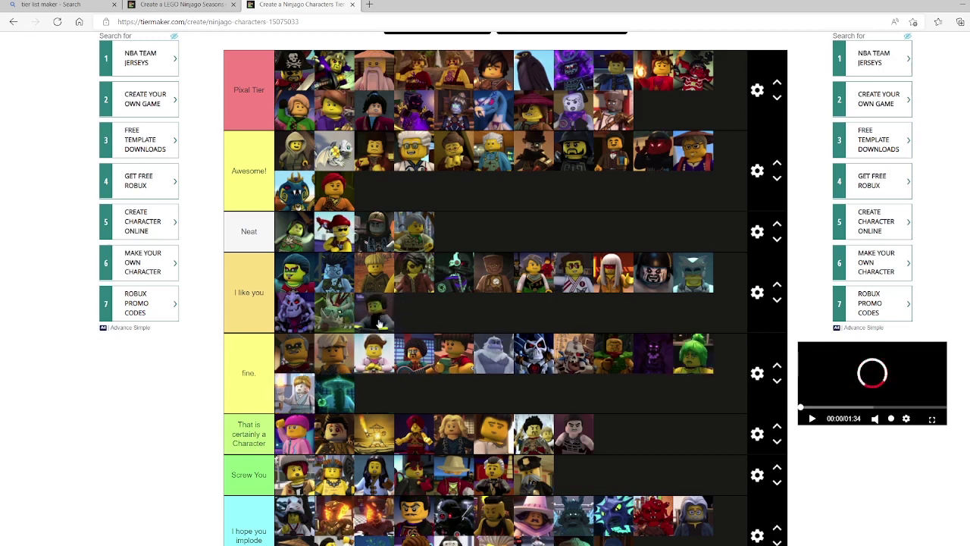
mouse_move(382, 315)
left_mouse_down()
mouse_move(345, 359)
mouse_move(383, 313)
left_mouse_up()
left_click_drag(413, 280, 599, 481)
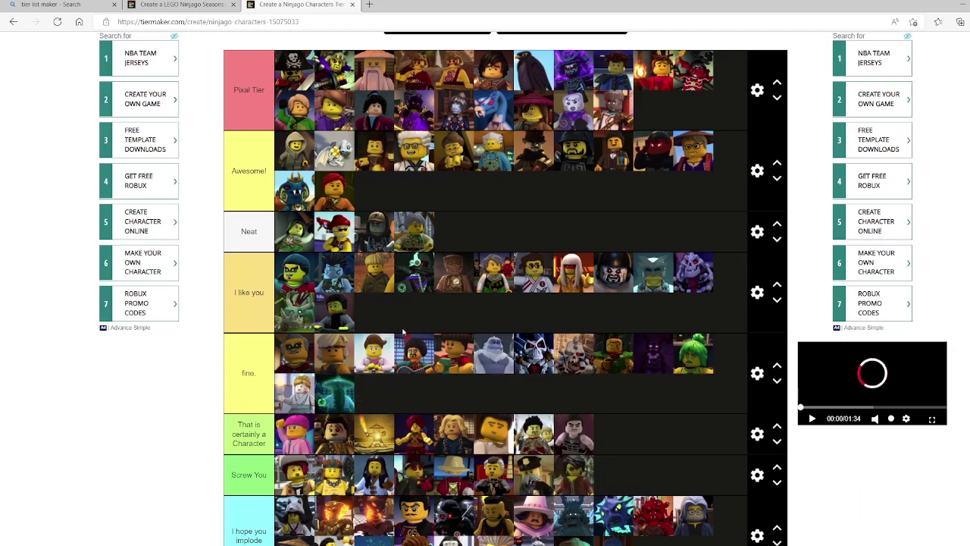
scroll(404, 332, "up", 1)
scroll(303, 319, "down", 5)
scroll(246, 300, "up", 2)
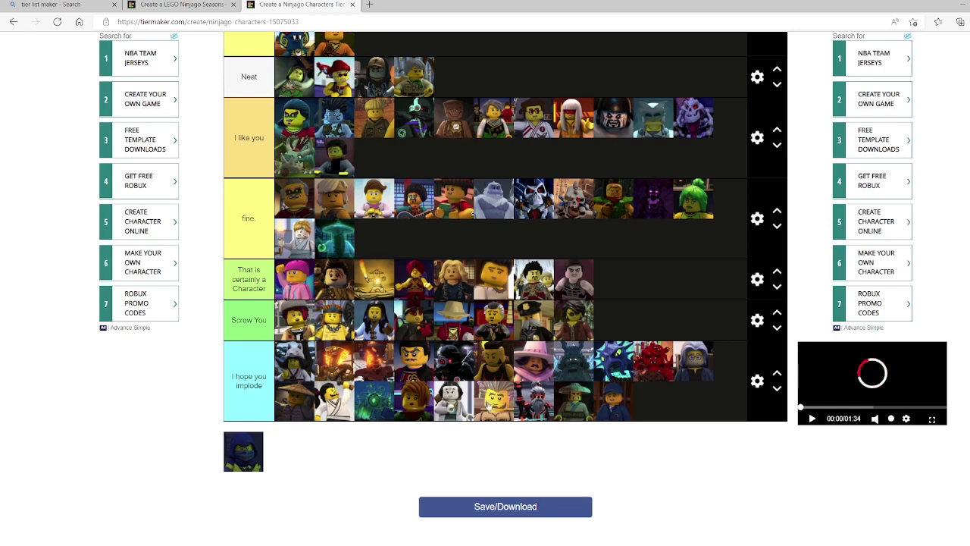
Step: Demote a Pixal Tier portrait to the last slot of the I hope you implode row
scroll(530, 341, "up", 3)
scroll(612, 267, "down", 1)
scroll(613, 269, "up", 1)
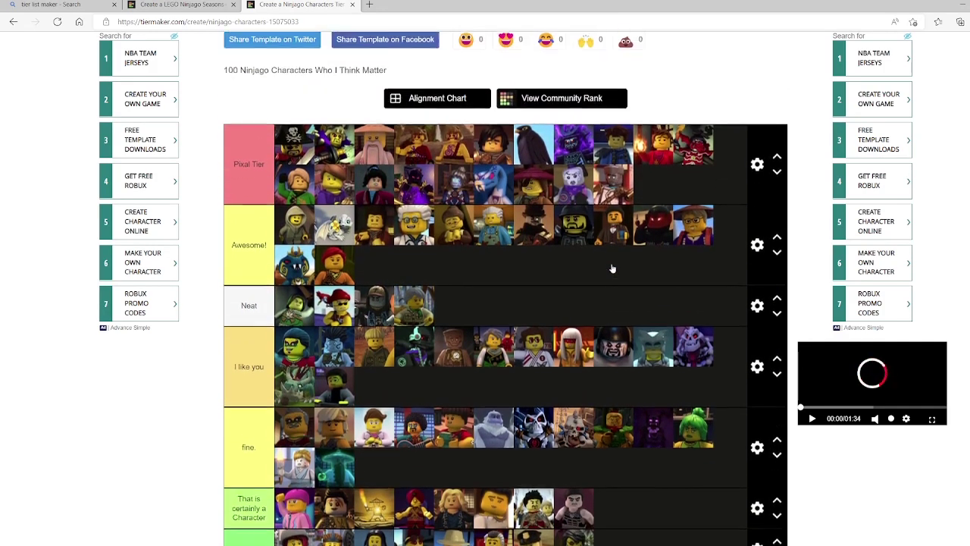
left_click_drag(659, 147, 710, 481)
scroll(651, 428, "down", 2)
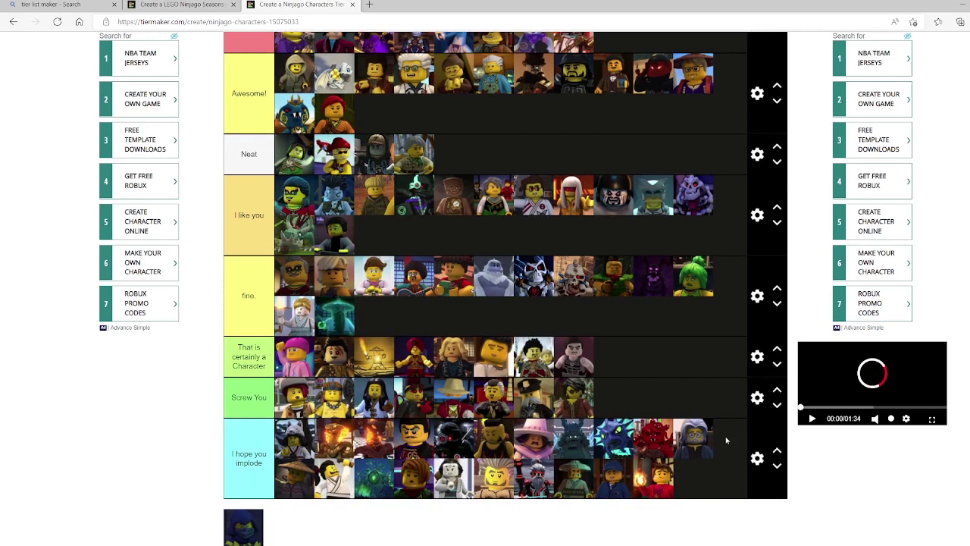